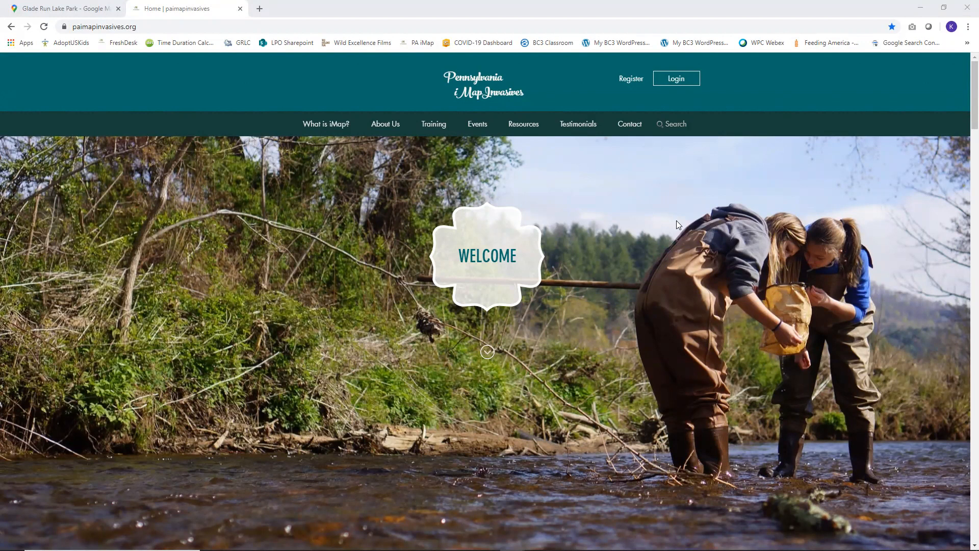
Step: Log in to Pennsylvania iMapInvasives with the account e-mail and password
{"action": "left_click", "coordinate": [678, 78]}
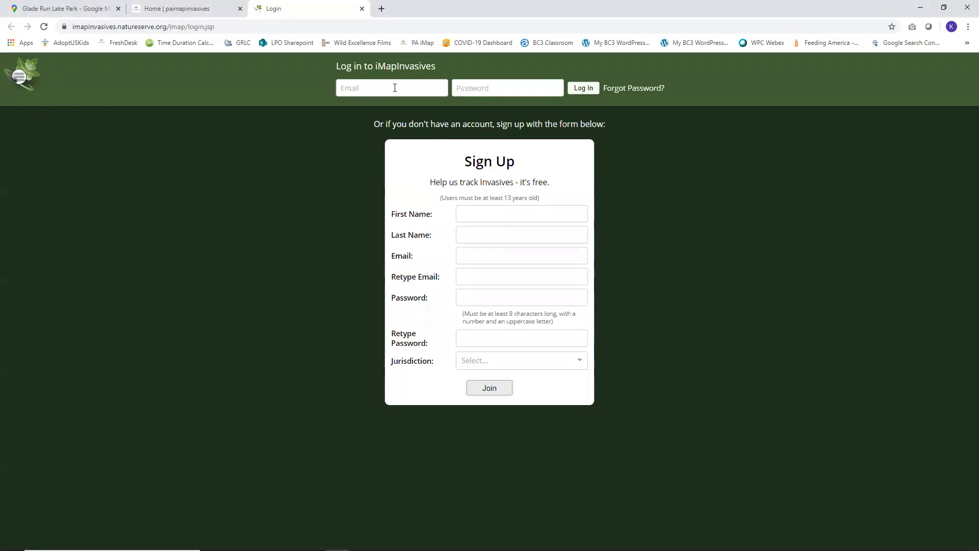
{"action": "left_click", "coordinate": [395, 88]}
{"action": "key", "text": "Tab"}
{"action": "type", "text": "********"}
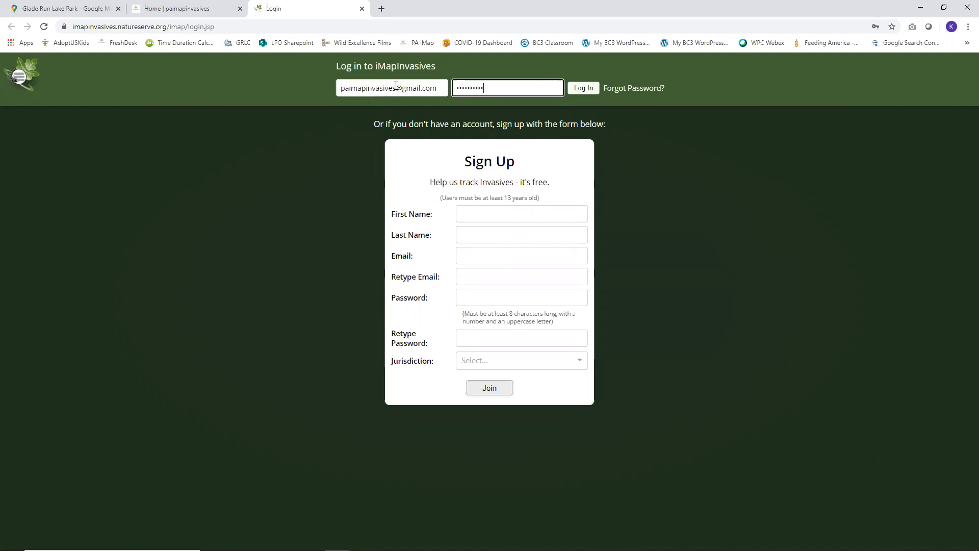
{"action": "left_click", "coordinate": [583, 88]}
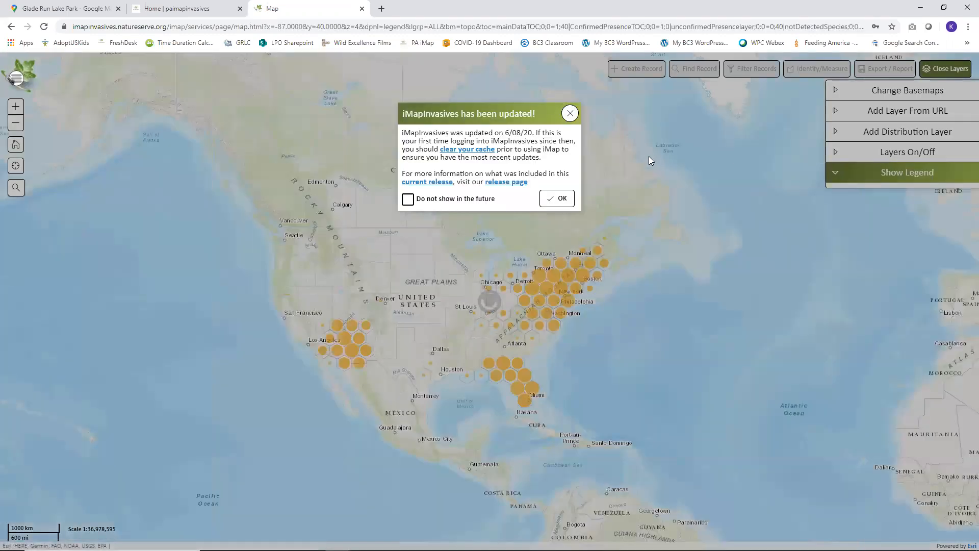
Step: Dismiss the update notice and start a new Presence record, keeping Point as the shape type
{"action": "left_click", "coordinate": [560, 198]}
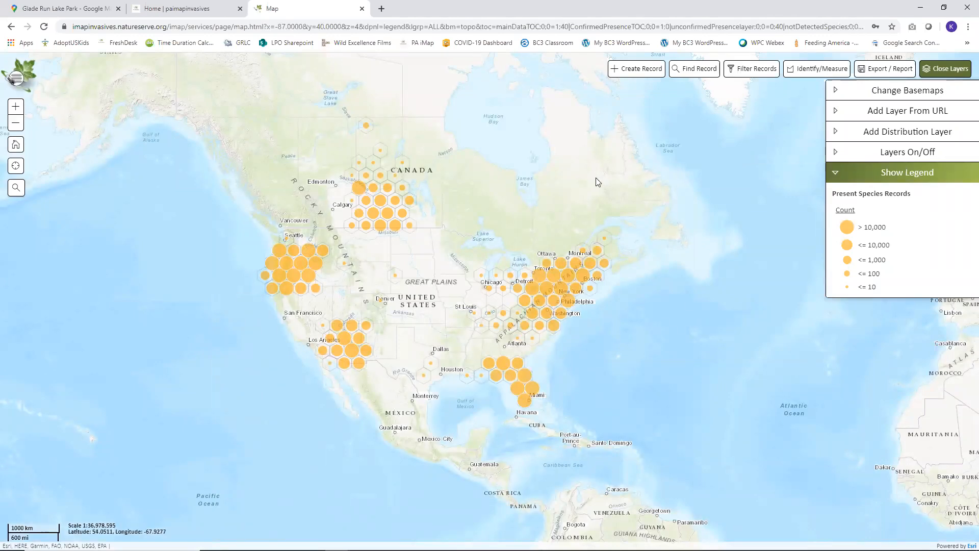
{"action": "left_click", "coordinate": [644, 74]}
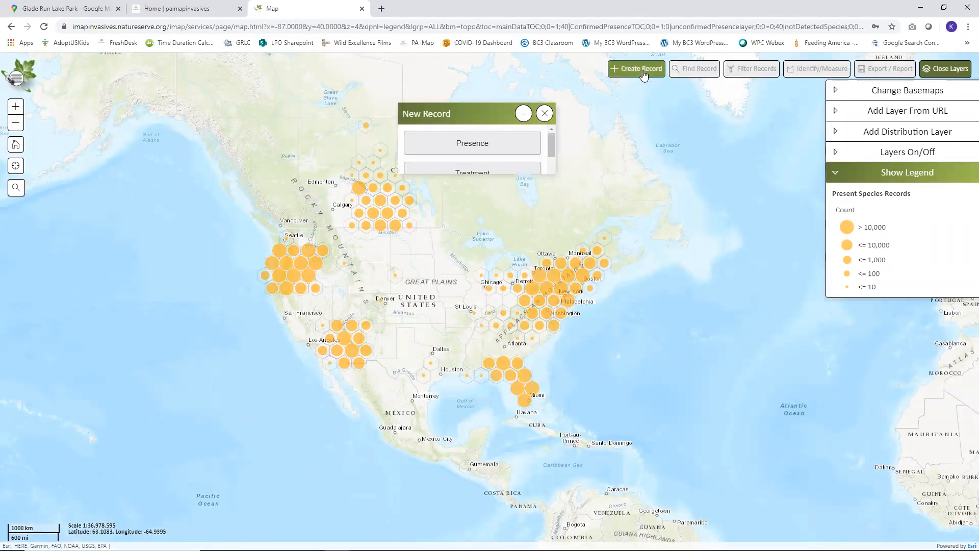
{"action": "left_click", "coordinate": [476, 146]}
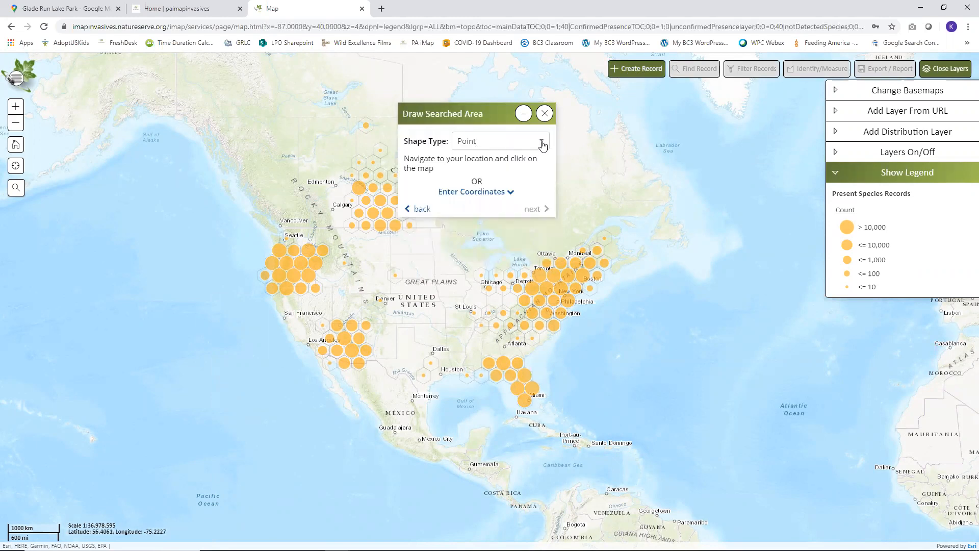
{"action": "left_click", "coordinate": [543, 146]}
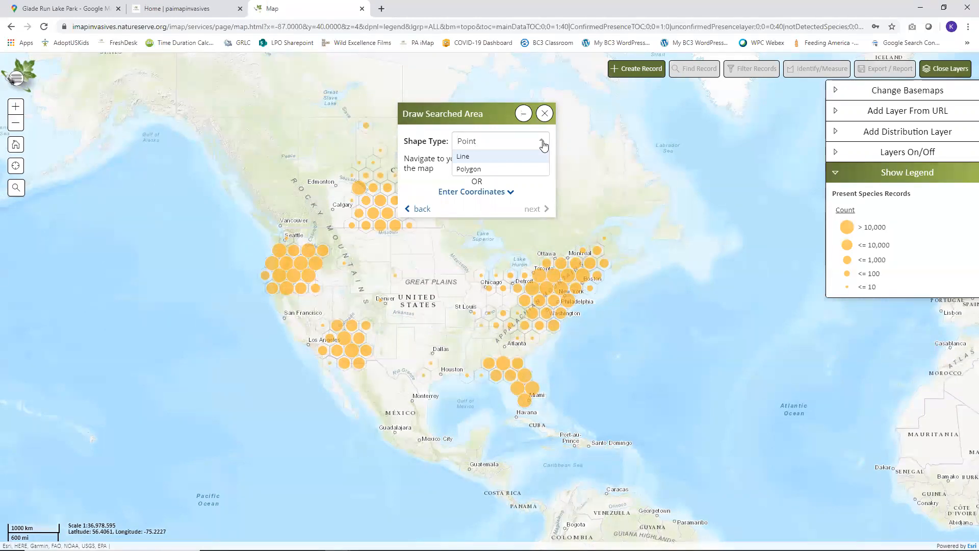
{"action": "left_click", "coordinate": [542, 145]}
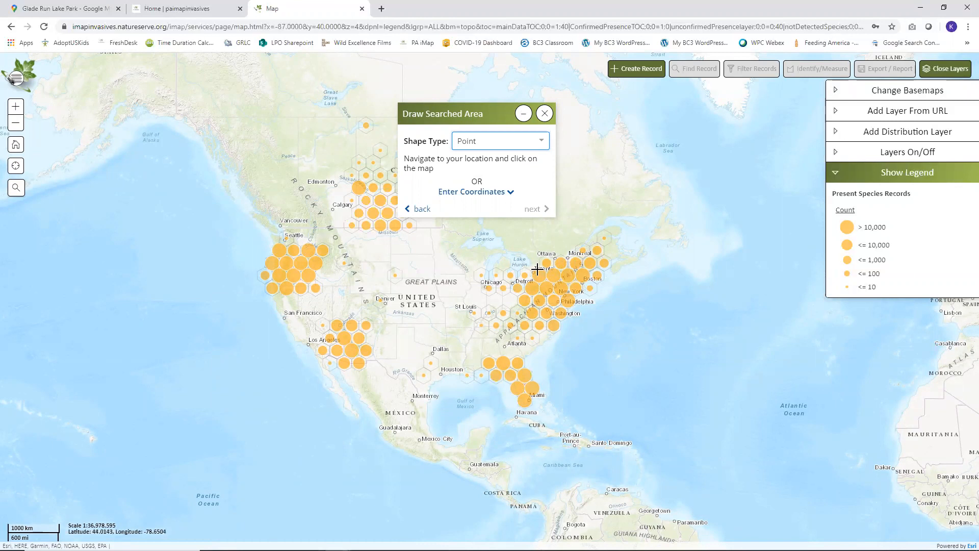
Step: Zoom to the Northeast, turn off the Present Species Hexes layers, and expand Enter Coordinates
{"action": "left_click_drag", "start_coordinate": [534, 267], "coordinate": [596, 306]}
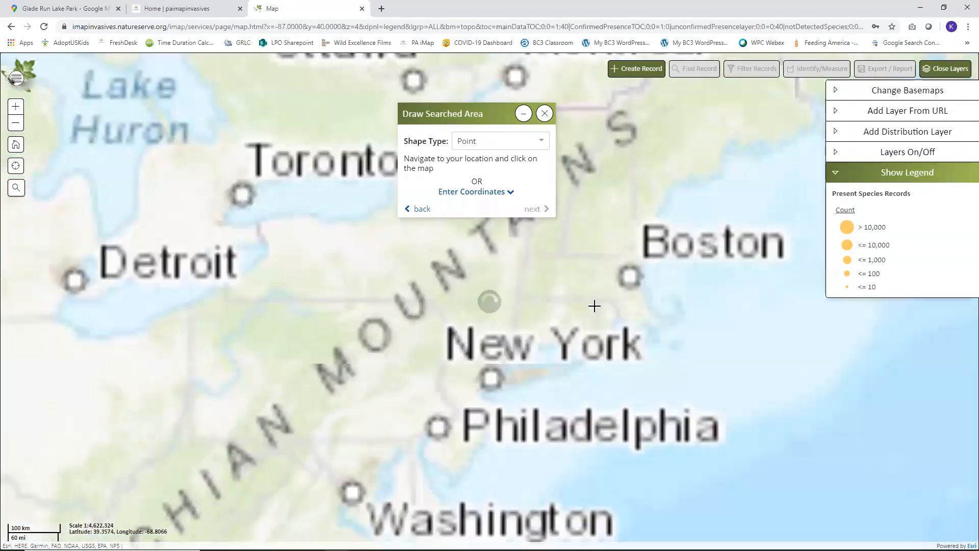
{"action": "left_click", "coordinate": [837, 154]}
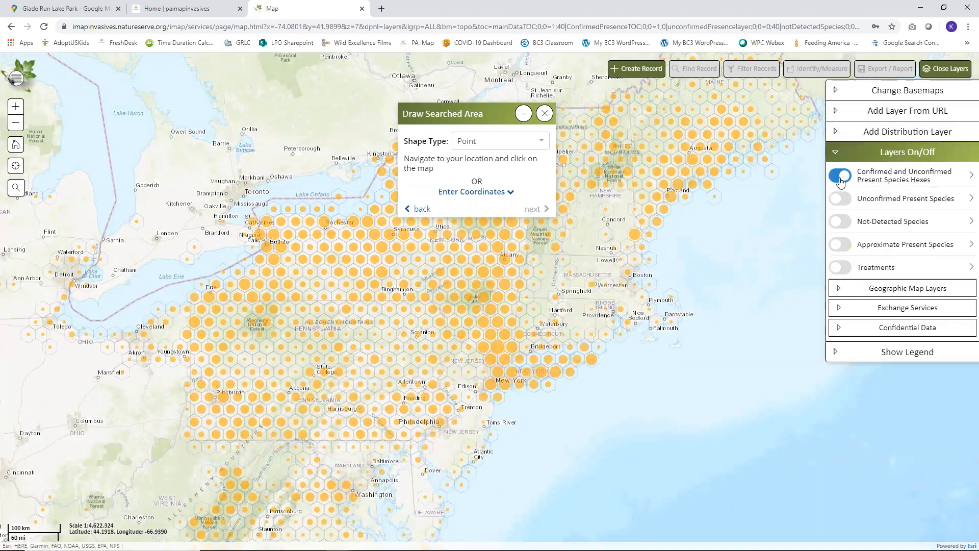
{"action": "left_click", "coordinate": [840, 176]}
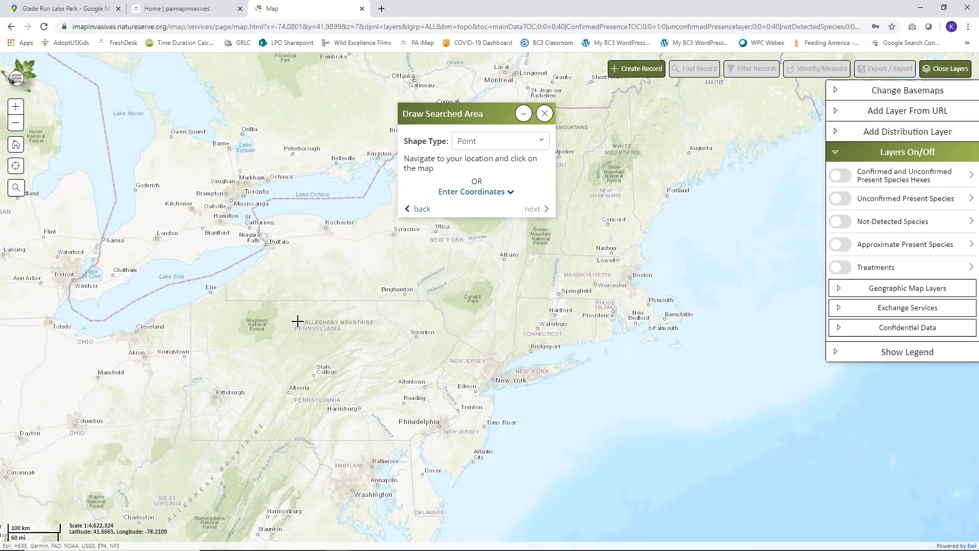
{"action": "left_click", "coordinate": [474, 196]}
{"action": "mouse_move", "coordinate": [481, 549]}
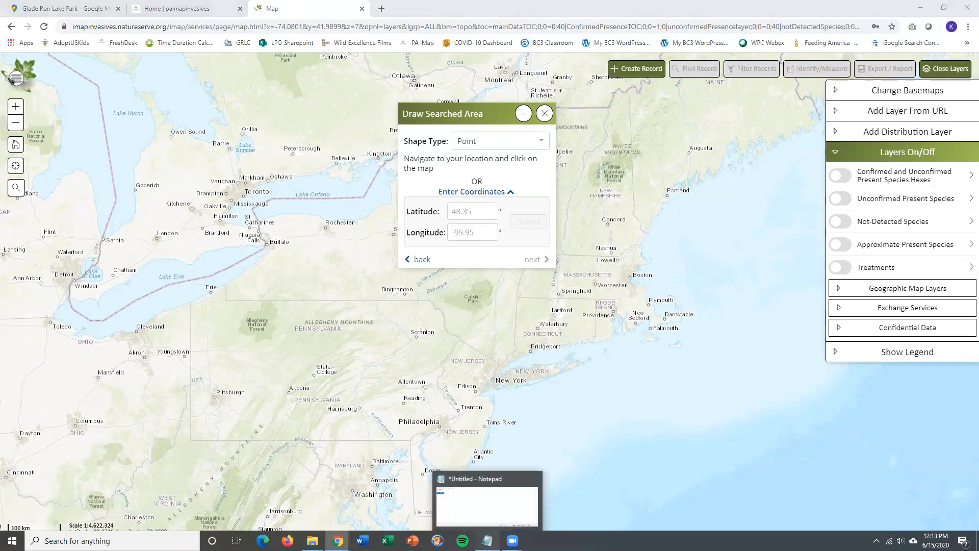
Step: Copy latitude 40.715433 from Notepad into the Latitude field
{"action": "left_click", "coordinate": [487, 540]}
{"action": "left_click_drag", "start_coordinate": [275, 308], "coordinate": [213, 310]}
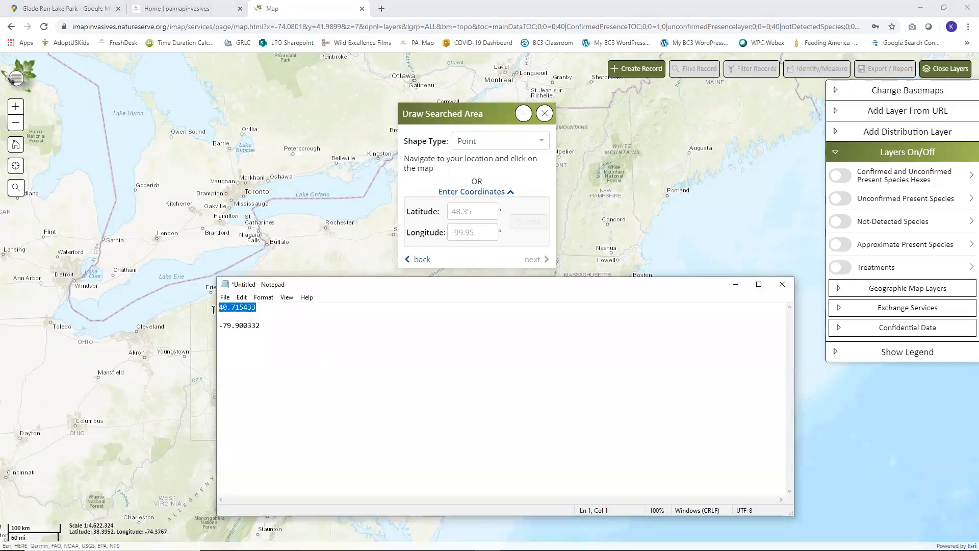
{"action": "right_click", "coordinate": [244, 310]}
{"action": "left_click", "coordinate": [272, 341]}
{"action": "left_click", "coordinate": [468, 212]}
{"action": "key", "text": "ctrl+v"}
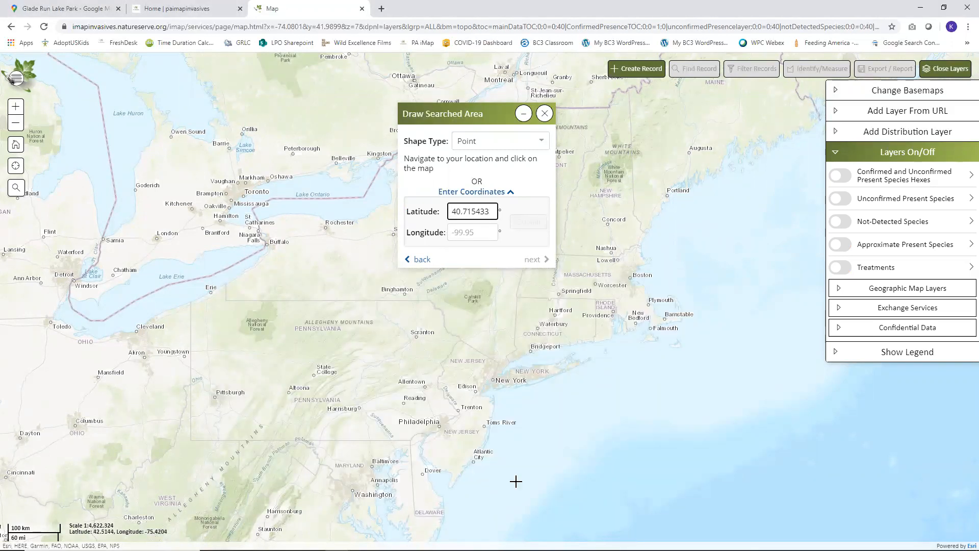
Step: Copy longitude -79.900332 into the Longitude field and submit the coordinates
{"action": "left_click", "coordinate": [487, 541]}
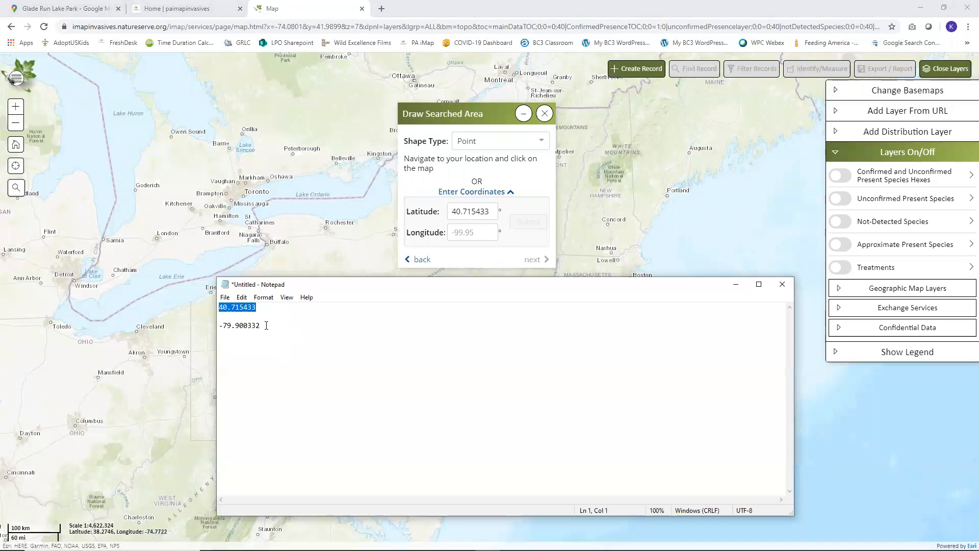
{"action": "double_click", "coordinate": [233, 326]}
{"action": "left_click", "coordinate": [494, 232]}
{"action": "key", "text": "ctrl+v"}
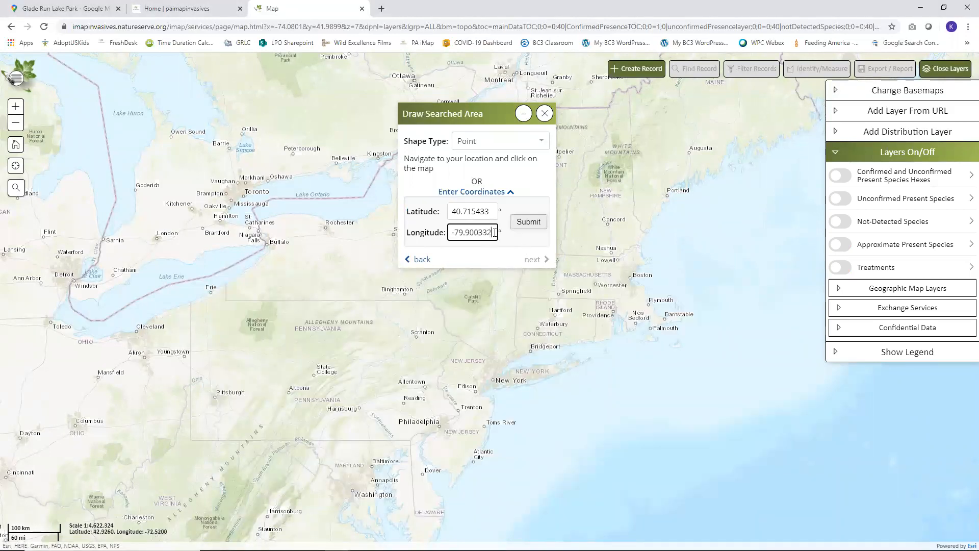
{"action": "left_click", "coordinate": [528, 222]}
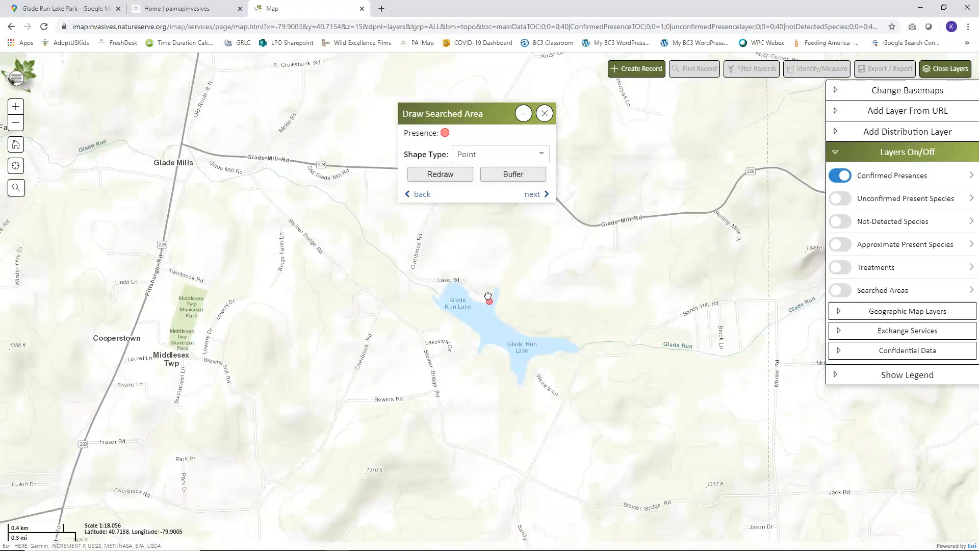
Step: Switch to the Satellite basemap and zoom in close on the Glade Run Lake point
{"action": "scroll", "coordinate": [488, 295], "scroll_direction": "up", "scroll_amount": 2}
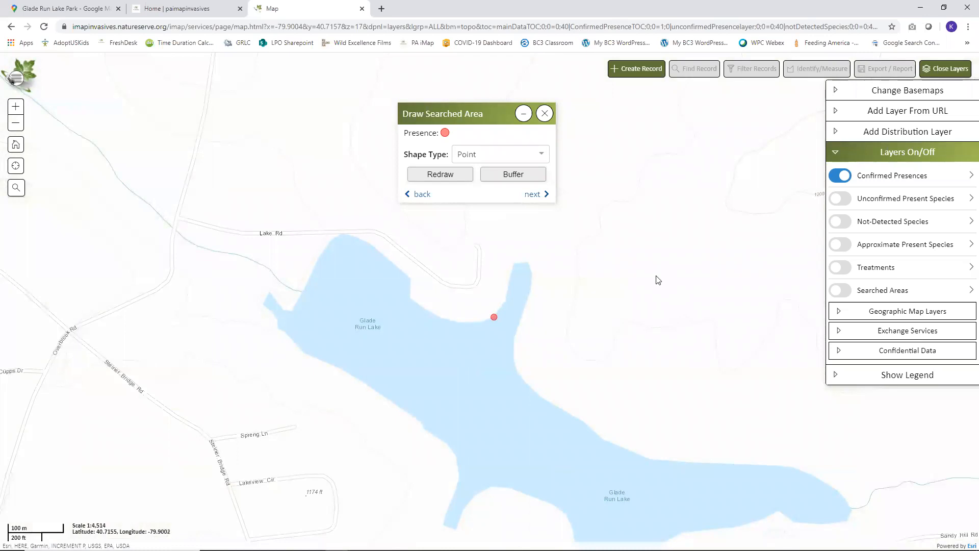
{"action": "left_click", "coordinate": [851, 94]}
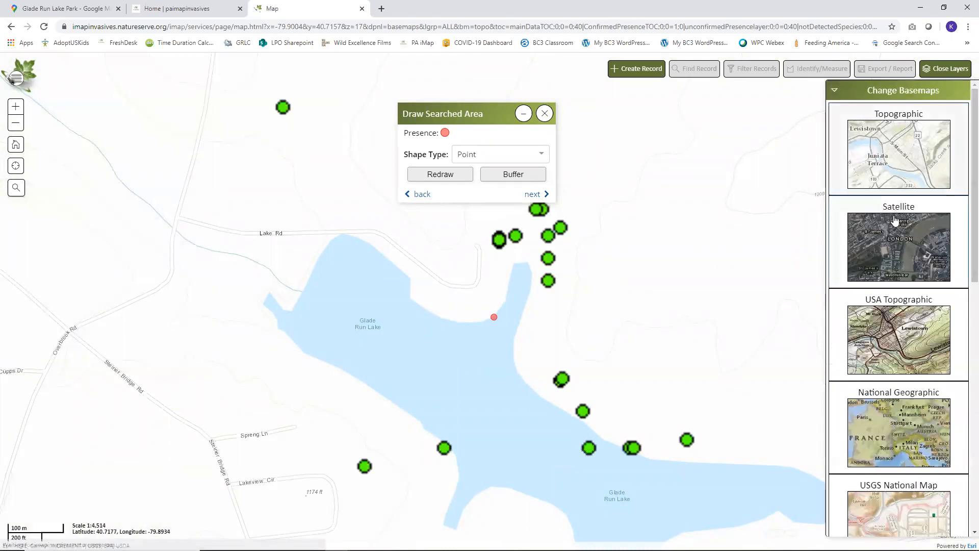
{"action": "left_click", "coordinate": [895, 244]}
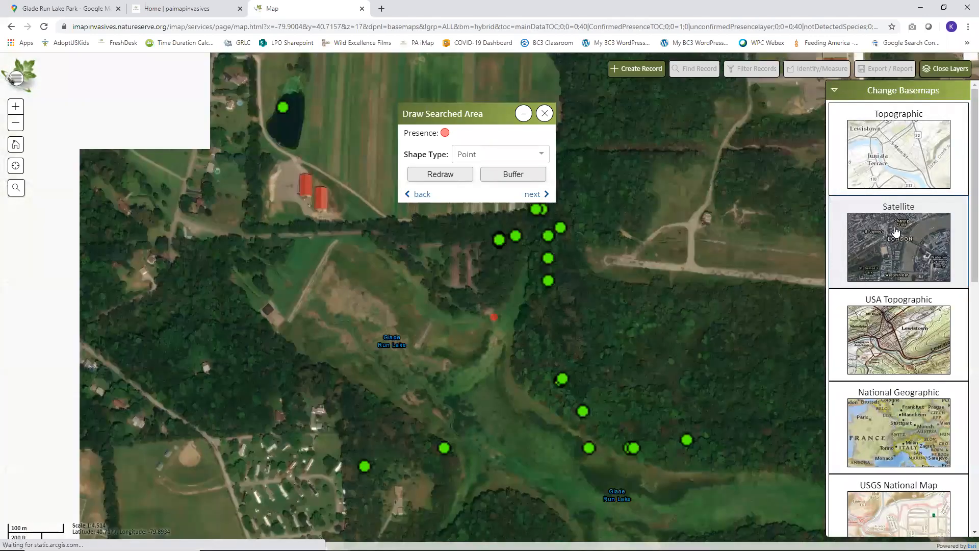
{"action": "left_click", "coordinate": [834, 94]}
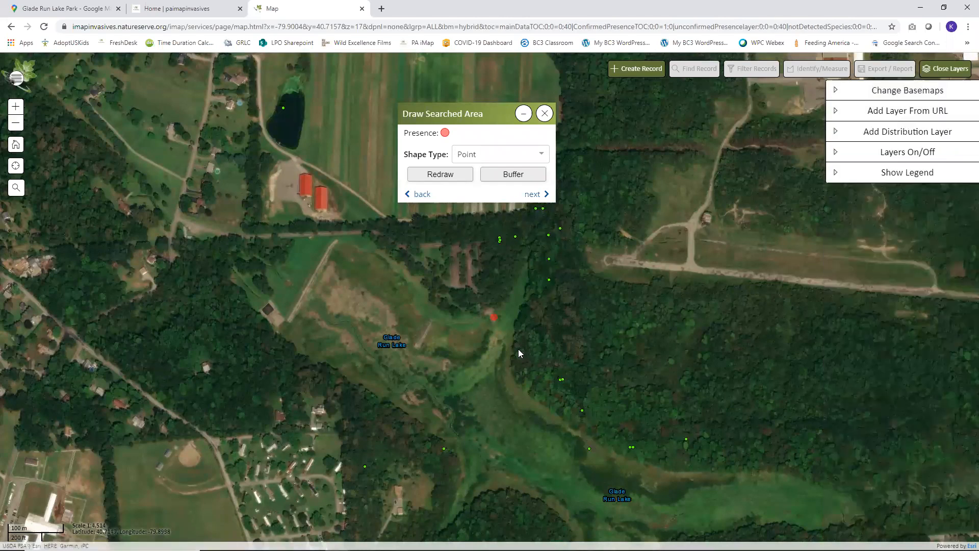
{"action": "scroll", "coordinate": [518, 349], "scroll_direction": "up", "scroll_amount": 1}
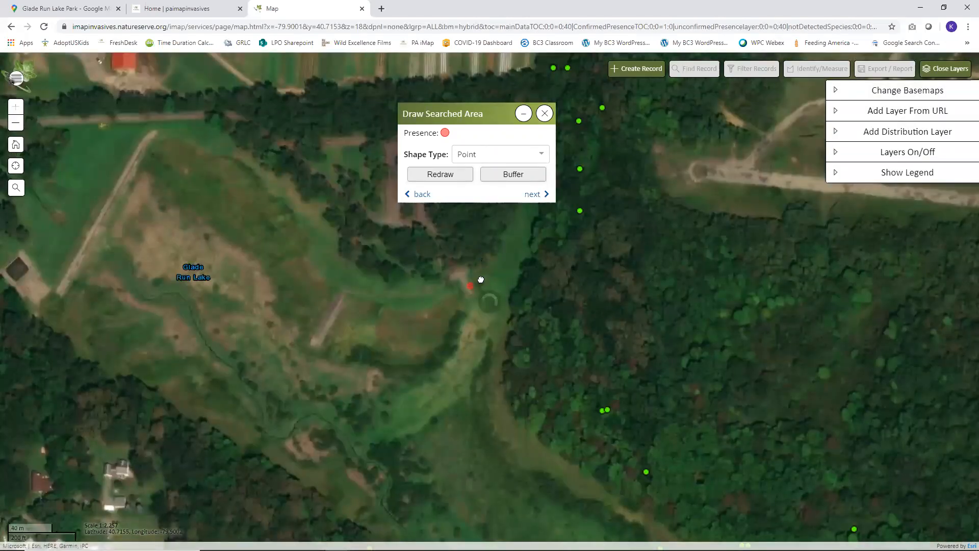
{"action": "scroll", "coordinate": [481, 280], "scroll_direction": "up", "scroll_amount": 1}
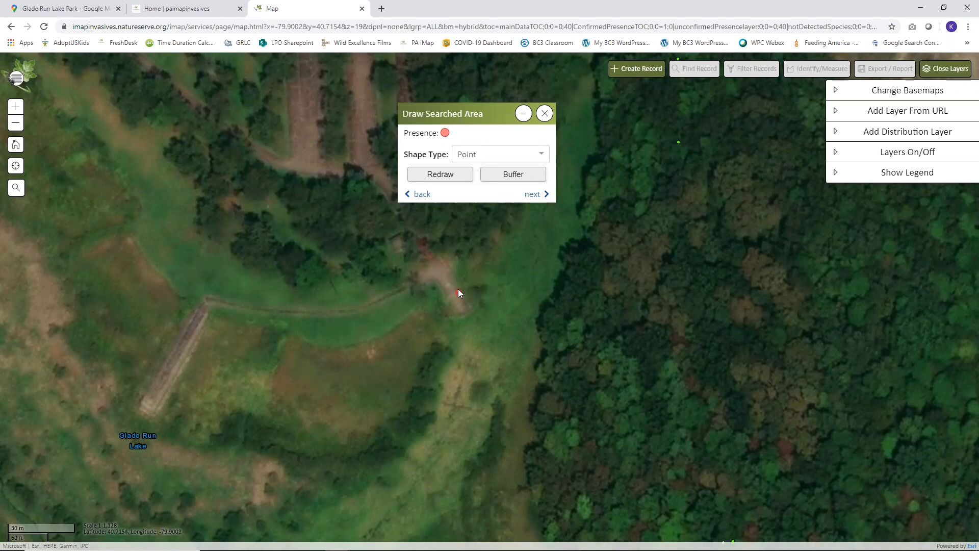
Step: Apply a 10-meter buffer around the Presence point
{"action": "left_click", "coordinate": [515, 174]}
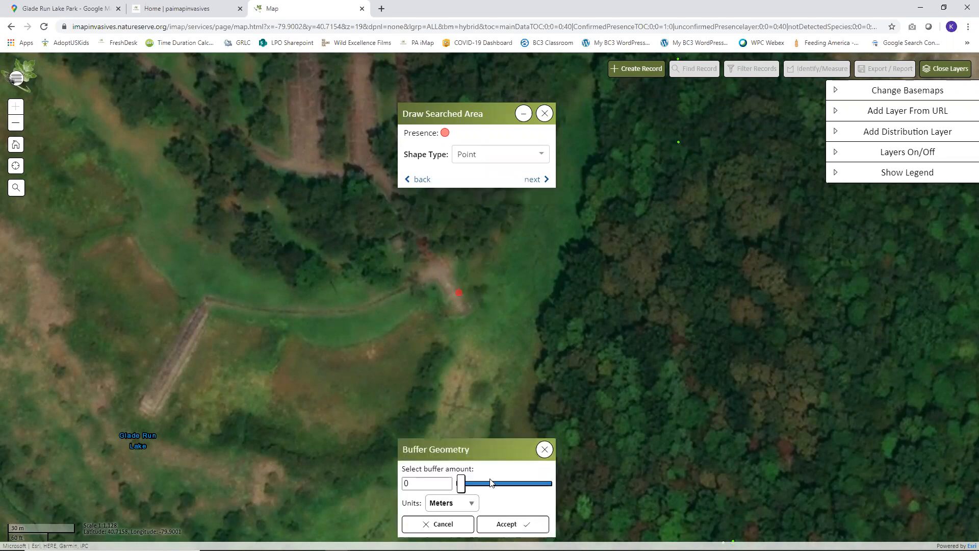
{"action": "left_click", "coordinate": [406, 483]}
{"action": "type", "text": "10"}
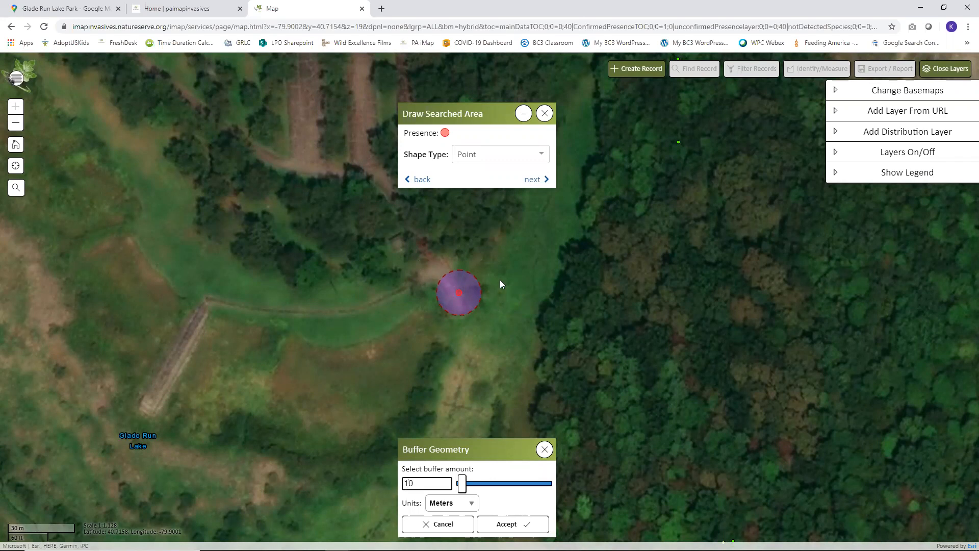
{"action": "left_click", "coordinate": [516, 526]}
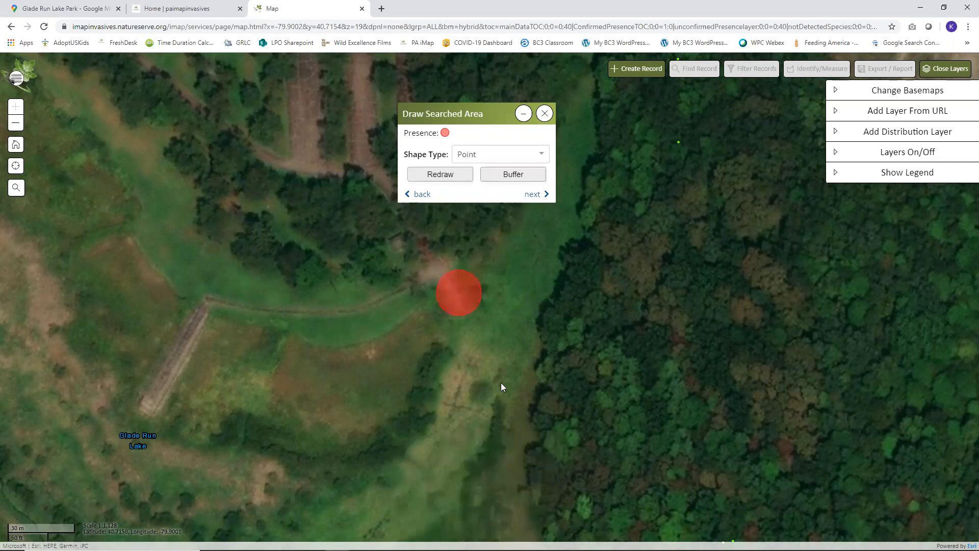
Step: Add Water Chestnut (Trapa natans) as the present species
{"action": "left_click", "coordinate": [531, 198]}
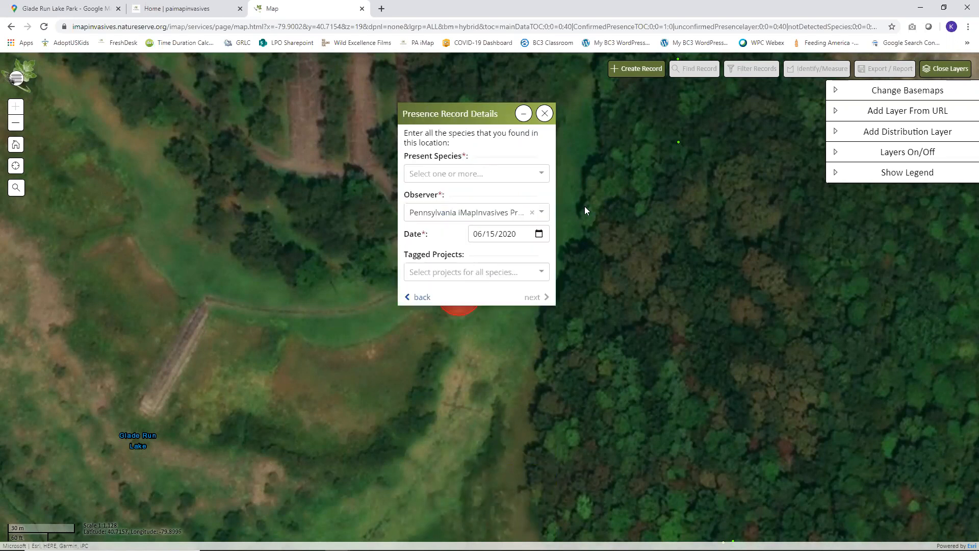
{"action": "left_click", "coordinate": [475, 172]}
{"action": "type", "text": "water ch"}
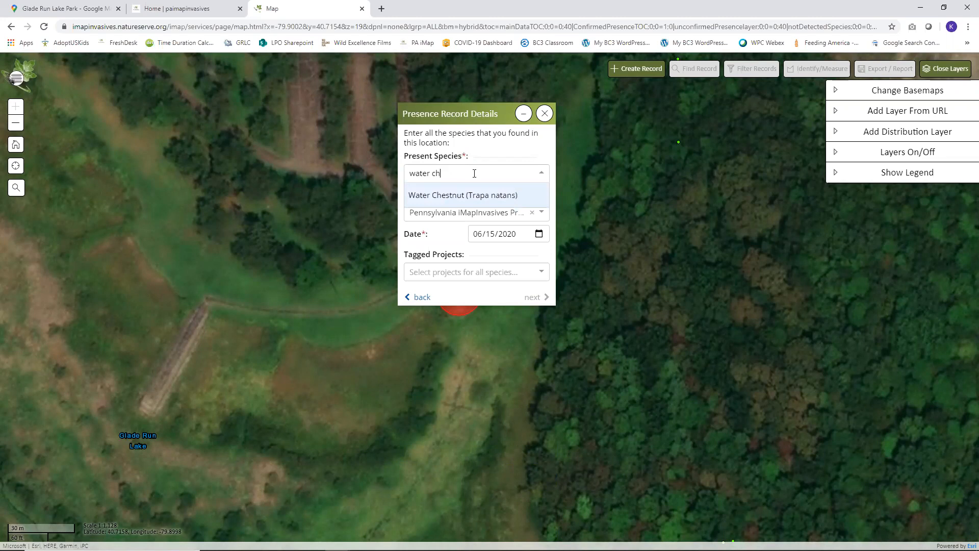
{"action": "left_click", "coordinate": [462, 196]}
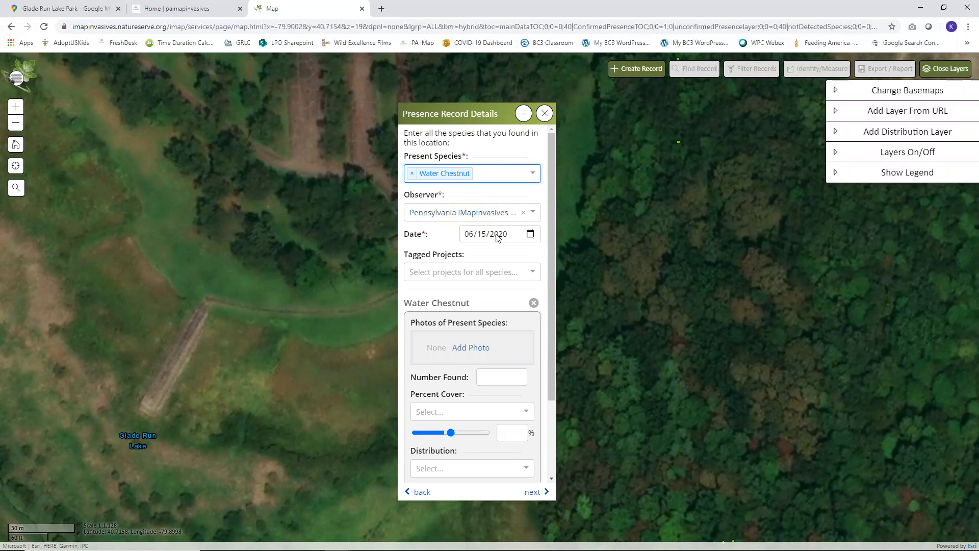
Step: Tag the record with the Water Chestnut Chasers Challenge [2020] project
{"action": "left_click", "coordinate": [504, 272]}
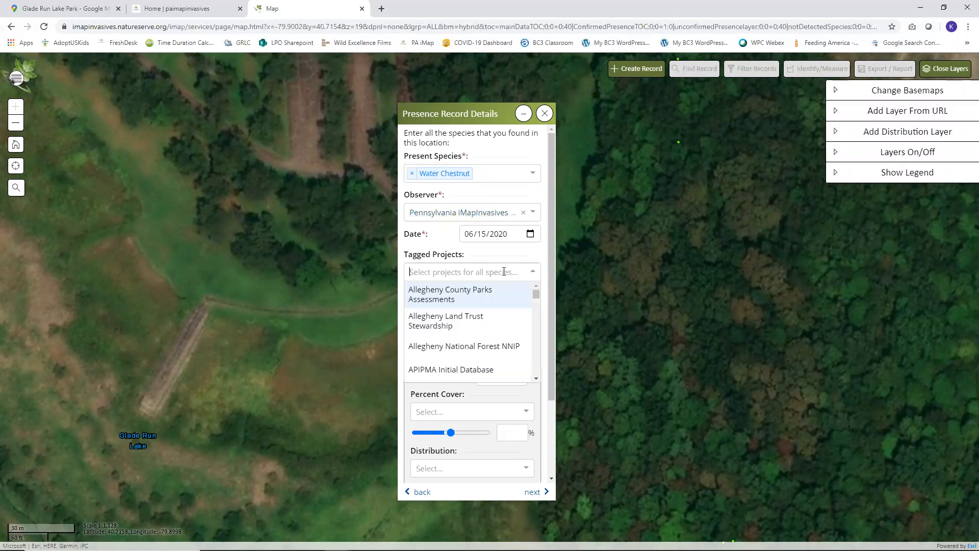
{"action": "type", "text": "water chestnut"}
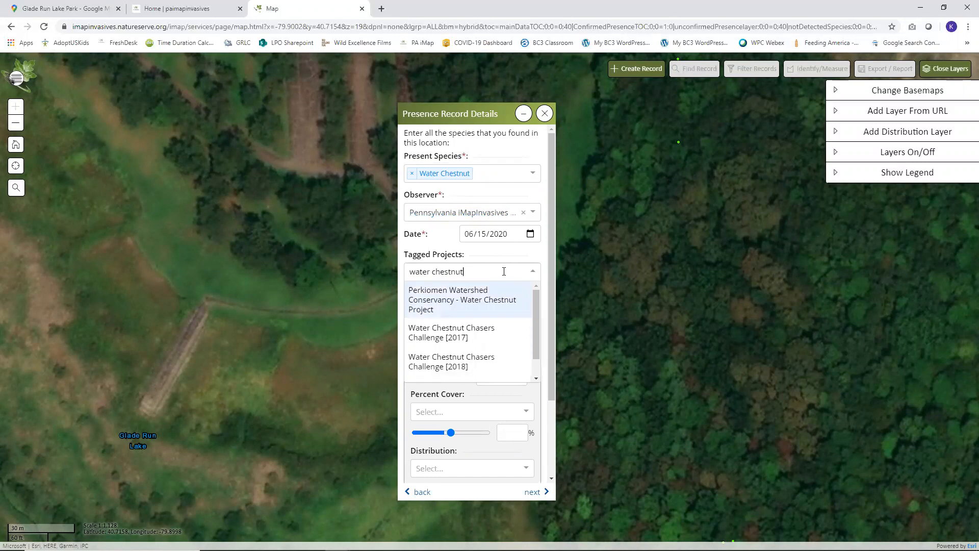
{"action": "scroll", "coordinate": [485, 367], "scroll_direction": "down", "scroll_amount": 1}
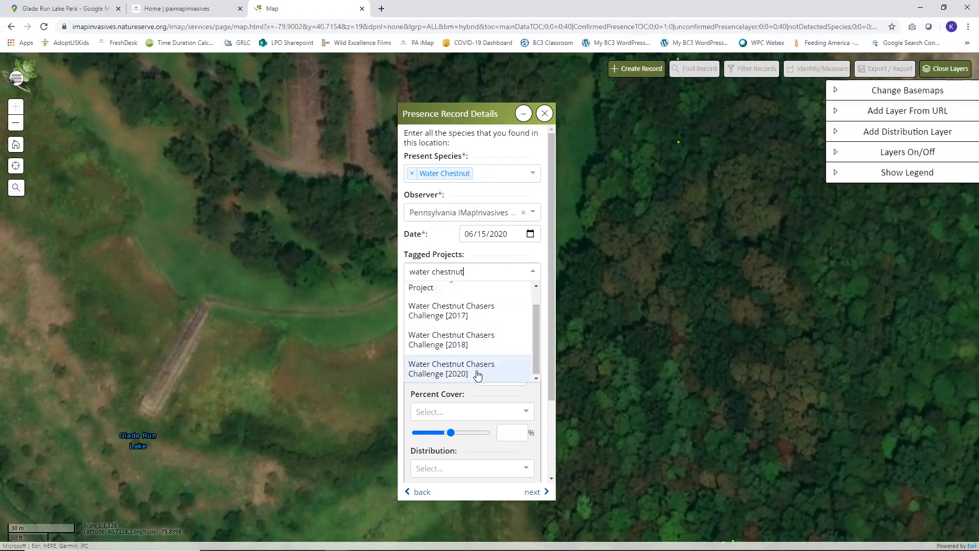
{"action": "left_click", "coordinate": [438, 373]}
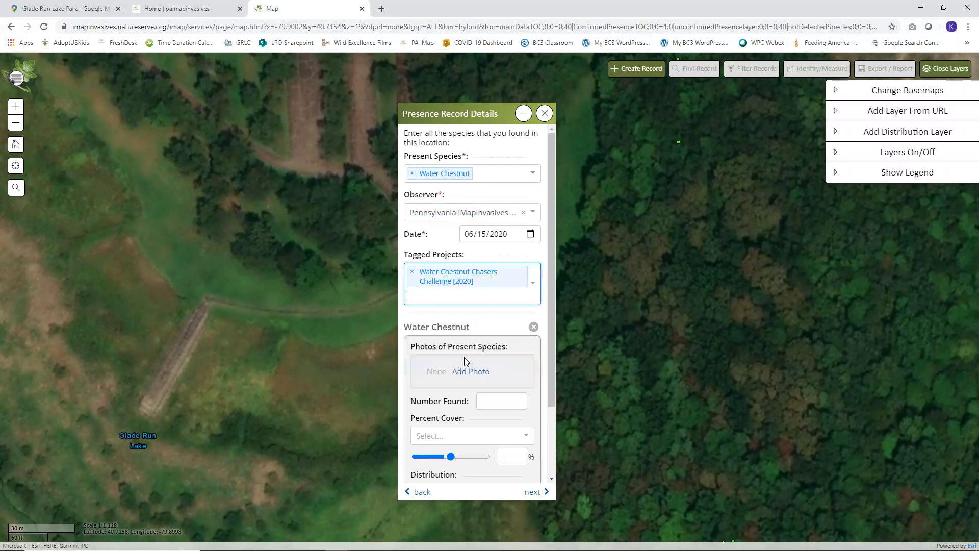
Step: Upload the DSC08493-650x366 water chestnut photo from WC Photos
{"action": "scroll", "coordinate": [459, 363], "scroll_direction": "down", "scroll_amount": 2}
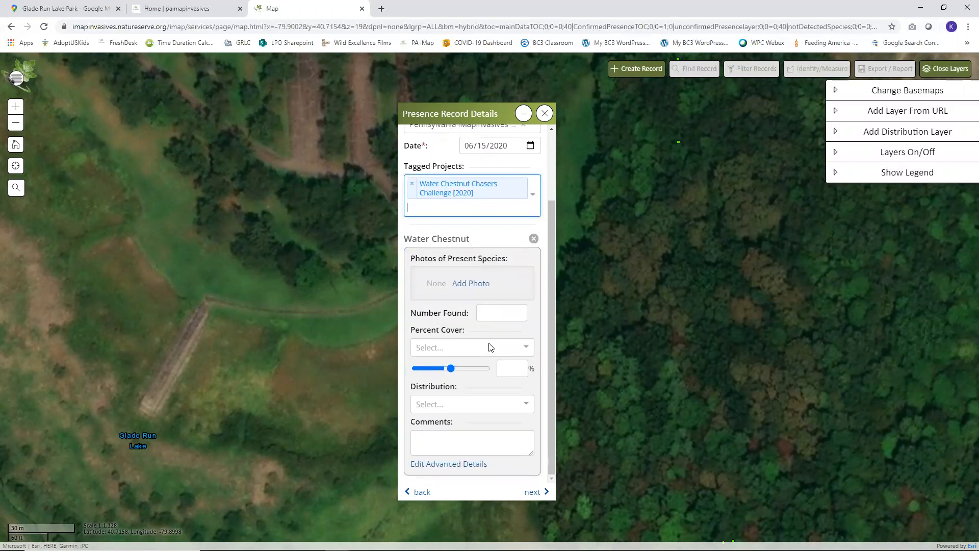
{"action": "left_click", "coordinate": [471, 284]}
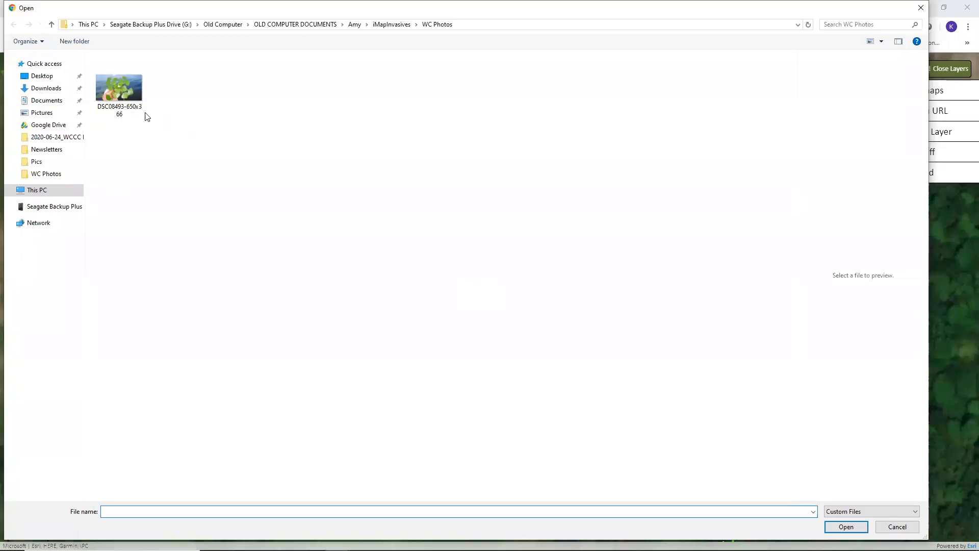
{"action": "left_click", "coordinate": [119, 91]}
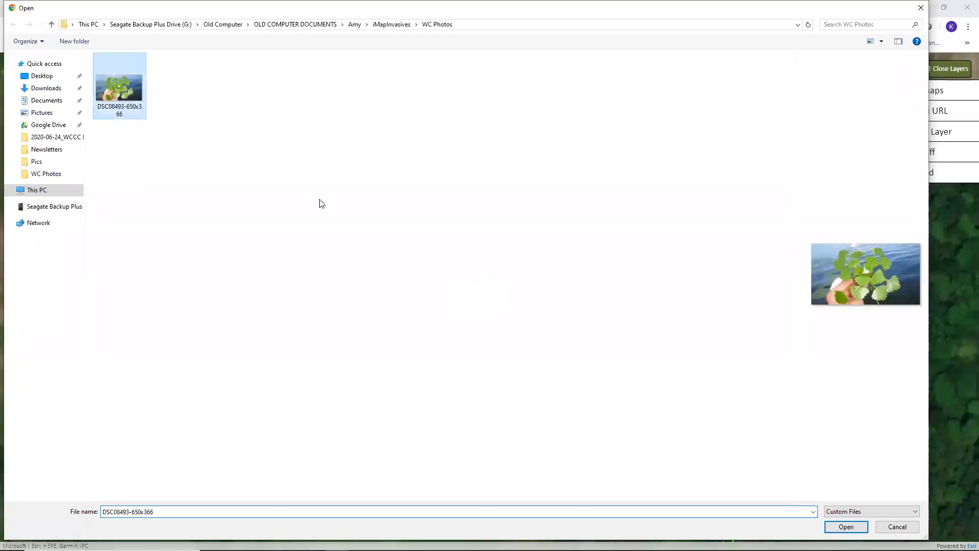
{"action": "left_click", "coordinate": [846, 526]}
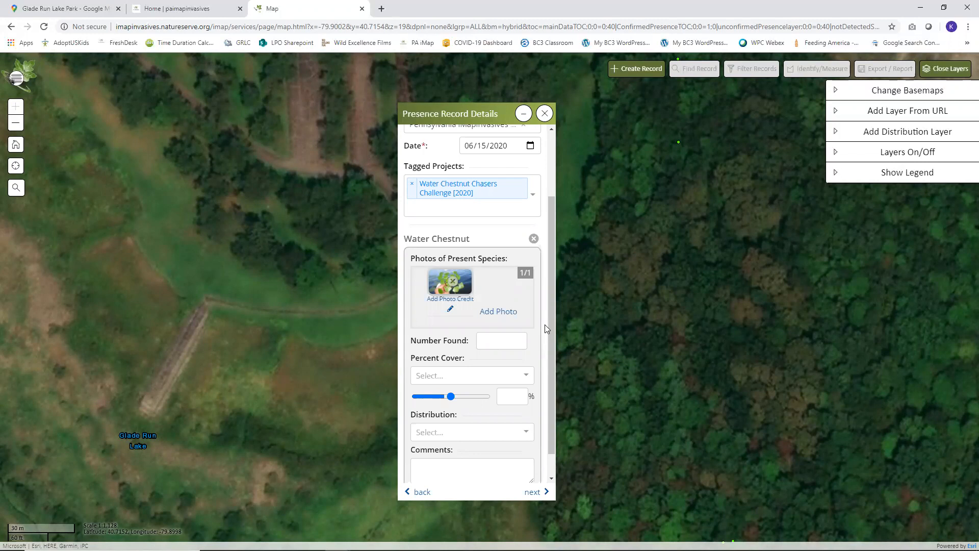
{"action": "left_click_drag", "start_coordinate": [553, 275], "coordinate": [552, 297]}
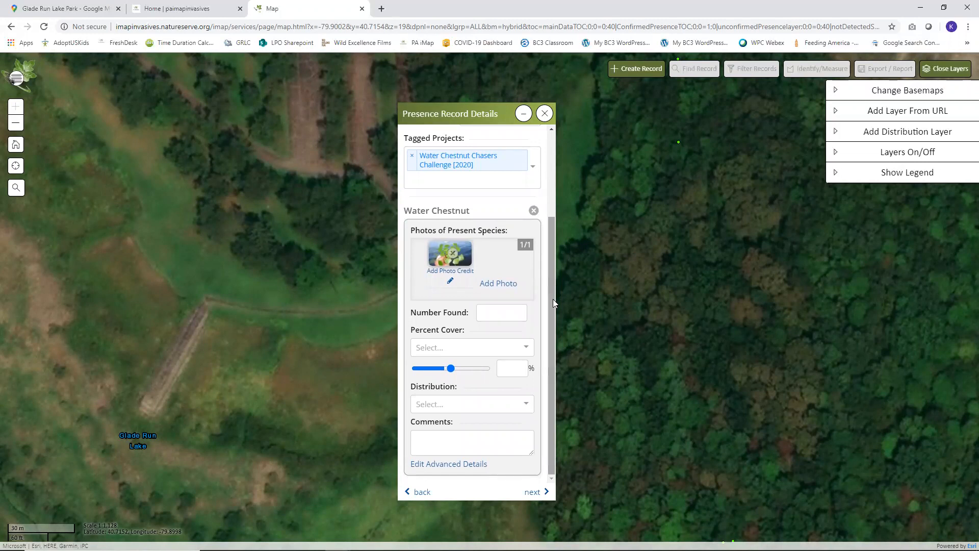
Step: Add a photo credit with the photographer's name
{"action": "left_click", "coordinate": [468, 273]}
{"action": "left_click", "coordinate": [484, 246]}
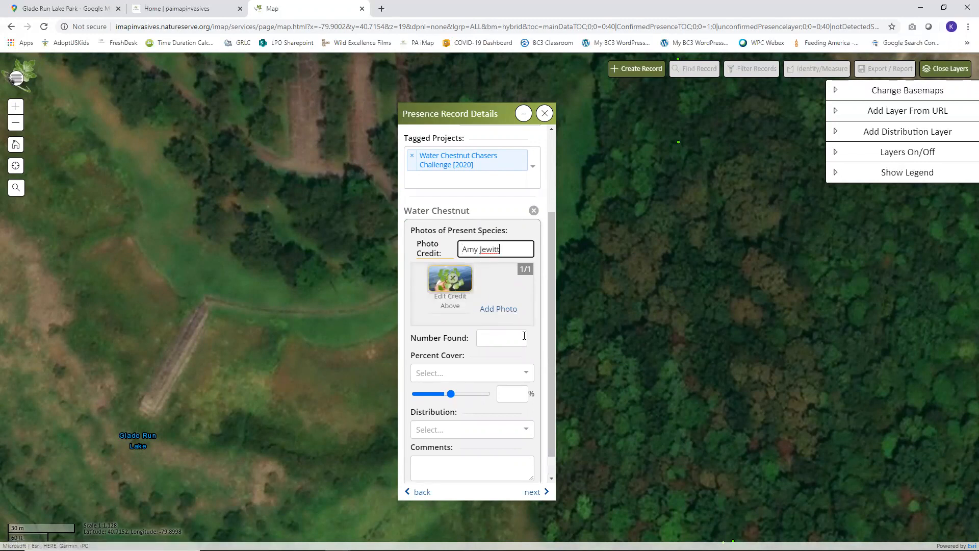
{"action": "scroll", "coordinate": [552, 315], "scroll_direction": "down", "scroll_amount": 1}
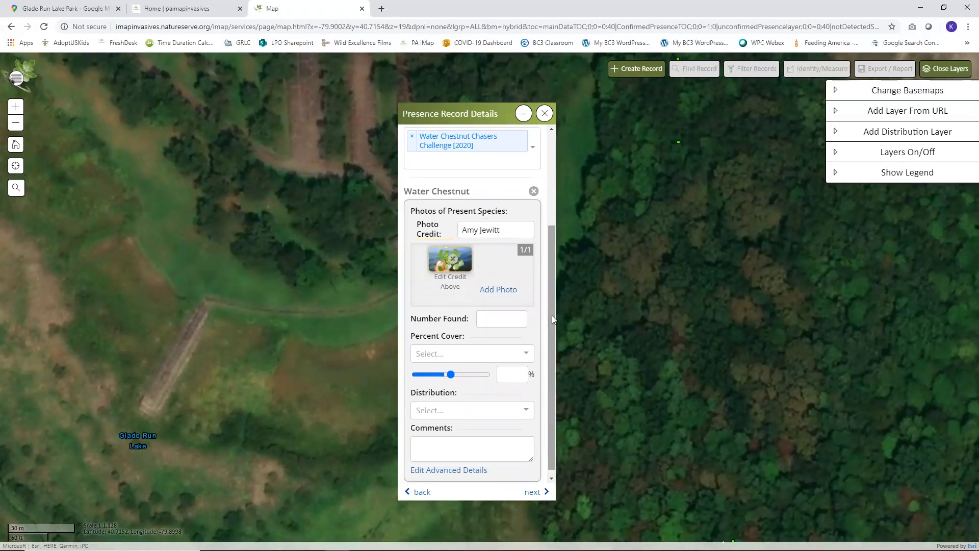
{"action": "left_click", "coordinate": [496, 319]}
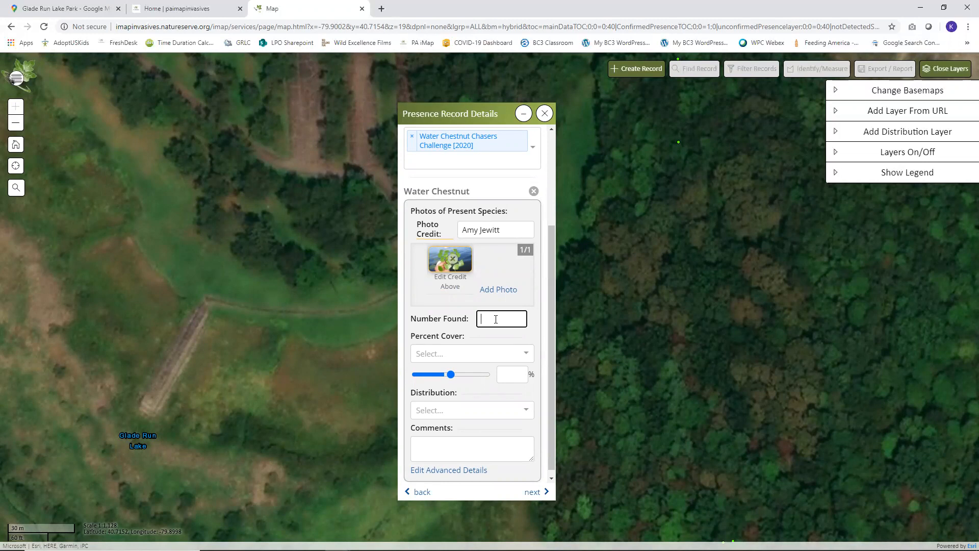
Step: Set Percent Cover to 5% - 25% with the slider at 20%
{"action": "left_click", "coordinate": [495, 320]}
{"action": "left_click", "coordinate": [526, 353]}
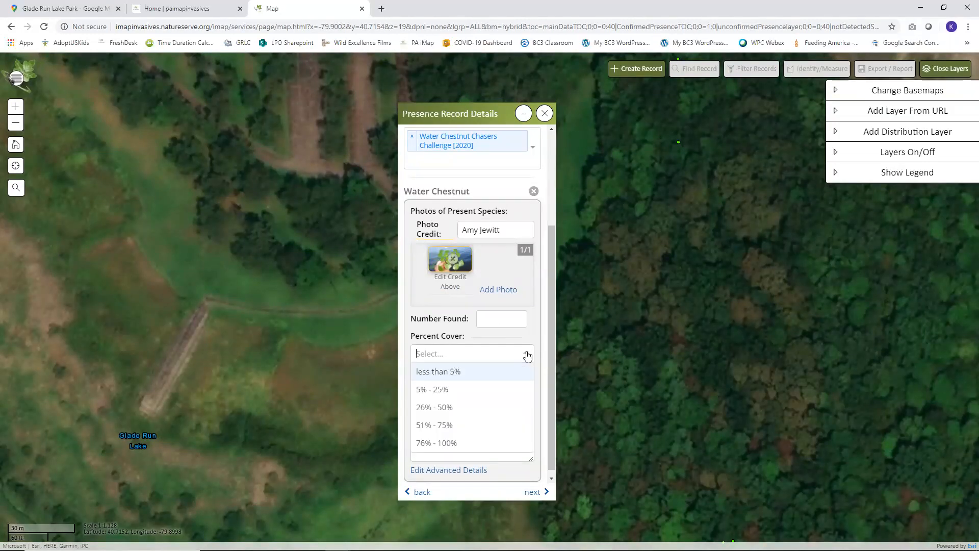
{"action": "left_click", "coordinate": [437, 394]}
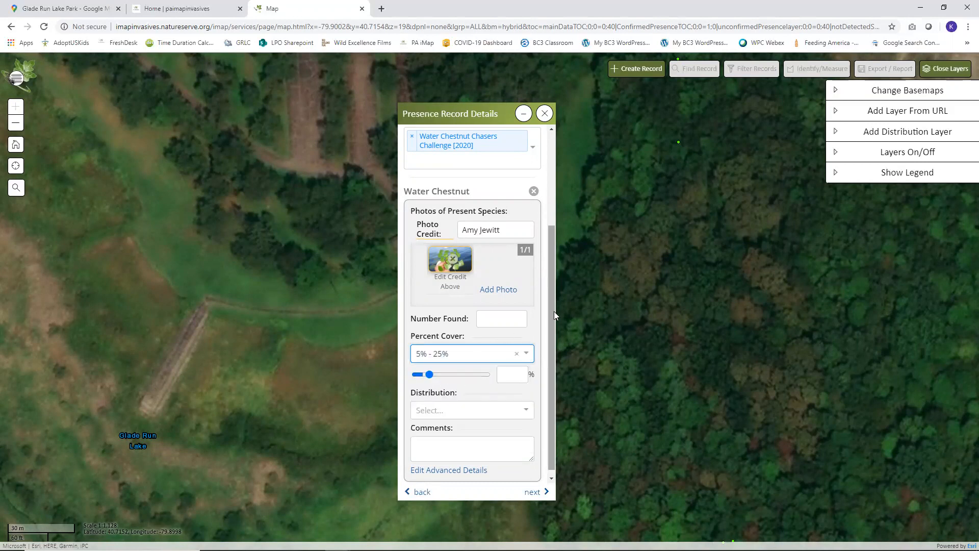
{"action": "mouse_move", "coordinate": [430, 375]}
{"action": "left_mouse_down"}
{"action": "mouse_move", "coordinate": [482, 378]}
{"action": "mouse_move", "coordinate": [432, 378]}
{"action": "left_mouse_up"}
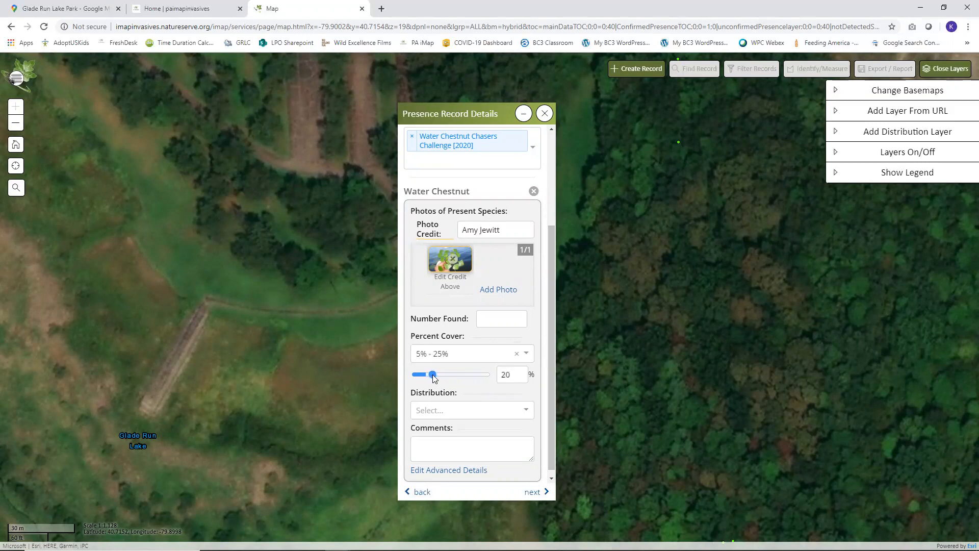
Step: Set Distribution to Sparse (Scattered plants/clumps)
{"action": "left_click", "coordinate": [525, 408]}
{"action": "scroll", "coordinate": [494, 397], "scroll_direction": "down", "scroll_amount": 1}
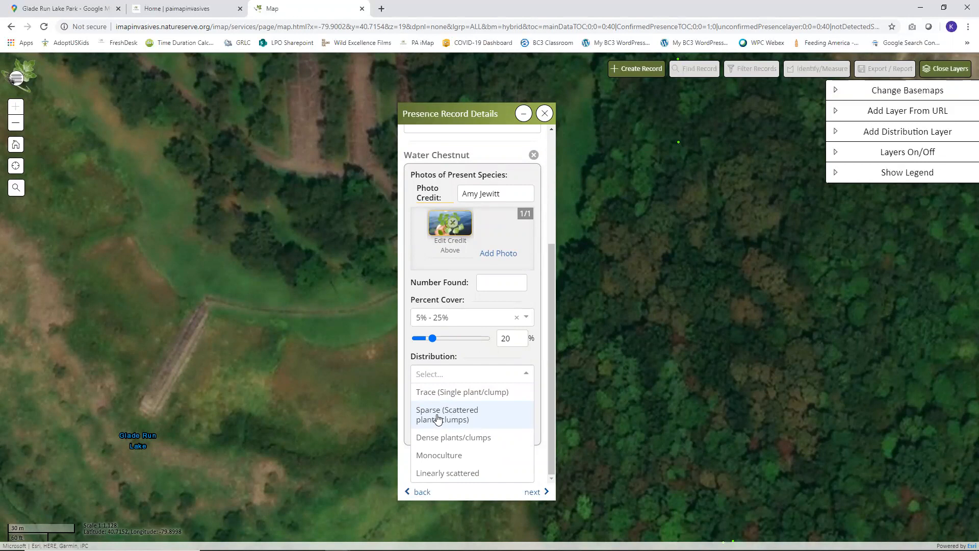
{"action": "left_click", "coordinate": [465, 418]}
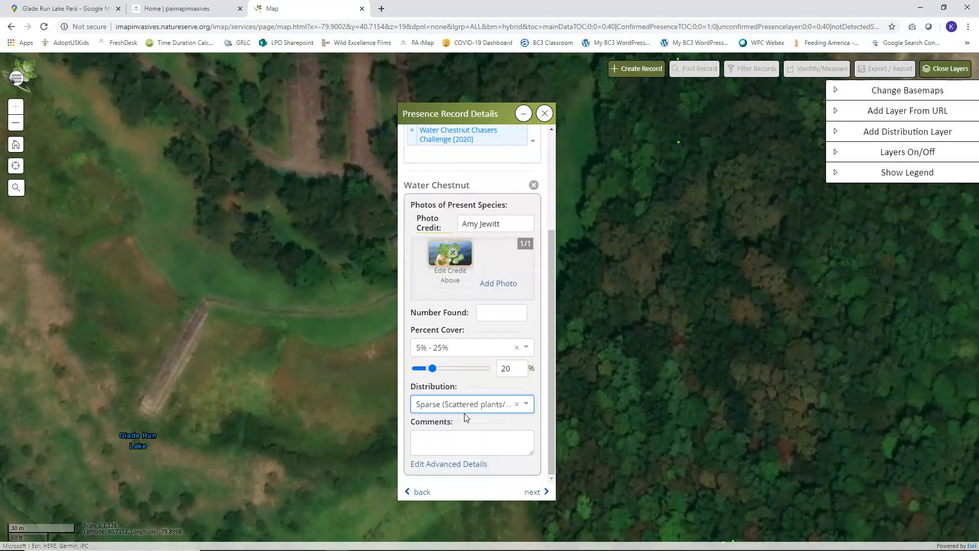
{"action": "left_click", "coordinate": [440, 441]}
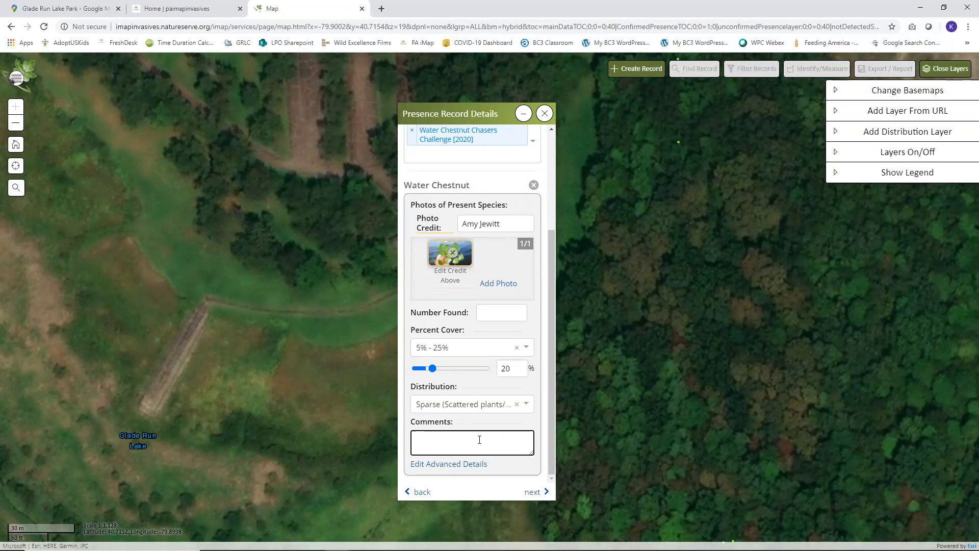
{"action": "left_click", "coordinate": [449, 463]}
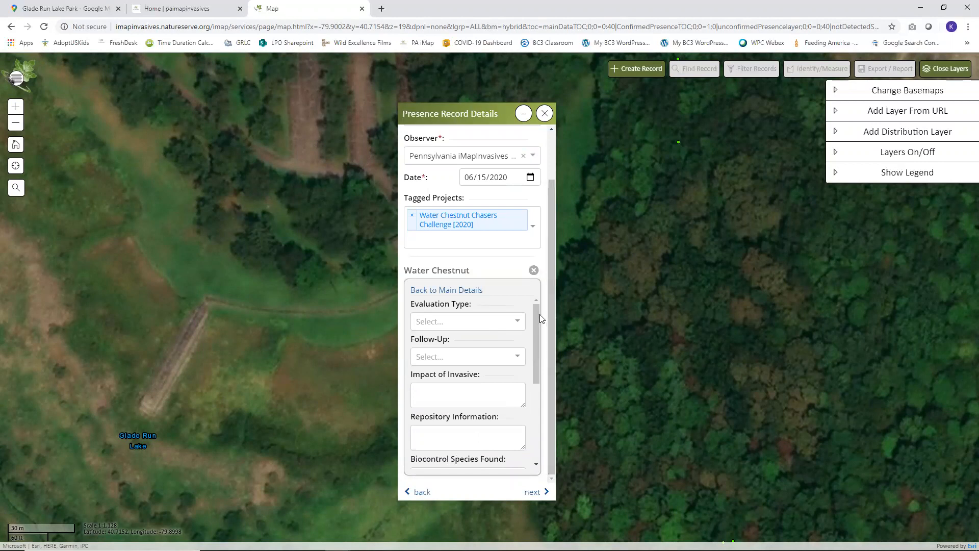
{"action": "left_click", "coordinate": [510, 322]}
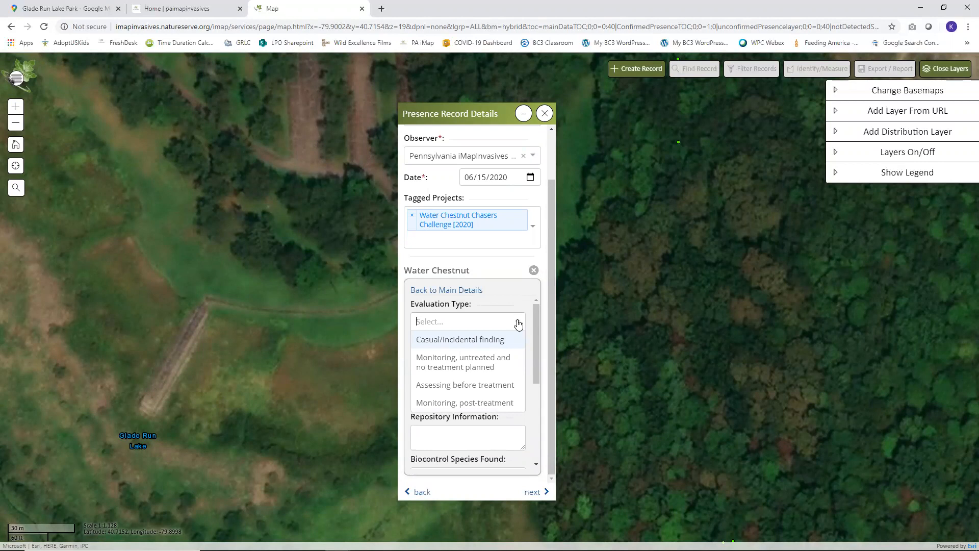
{"action": "left_click", "coordinate": [518, 324]}
{"action": "left_click", "coordinate": [518, 358]}
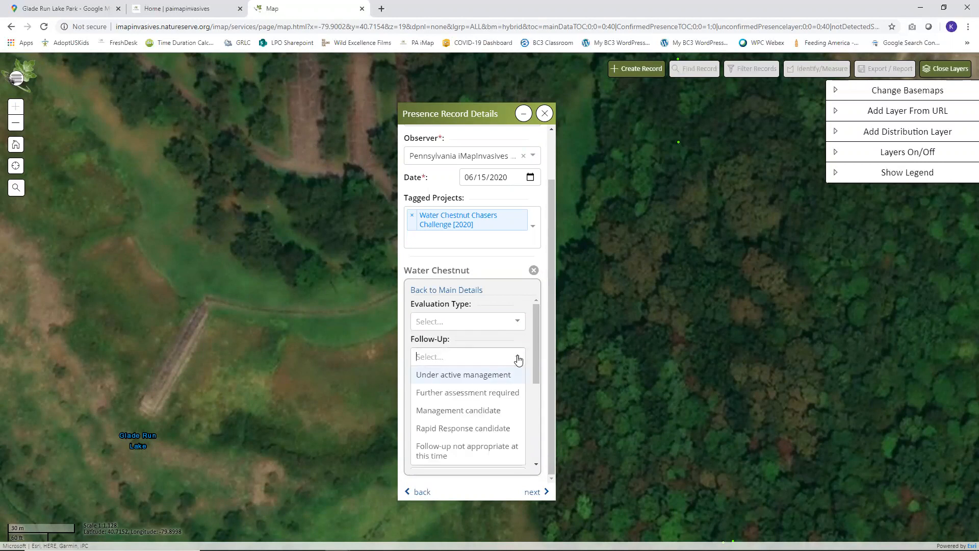
{"action": "left_click", "coordinate": [518, 358]}
{"action": "left_click_drag", "start_coordinate": [536, 333], "coordinate": [536, 351]}
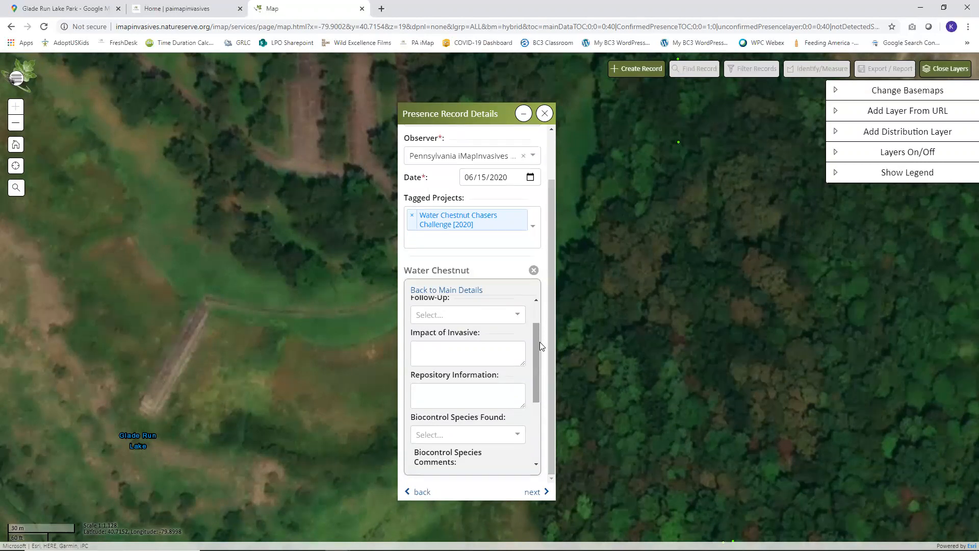
{"action": "left_click_drag", "start_coordinate": [534, 335], "coordinate": [535, 352]}
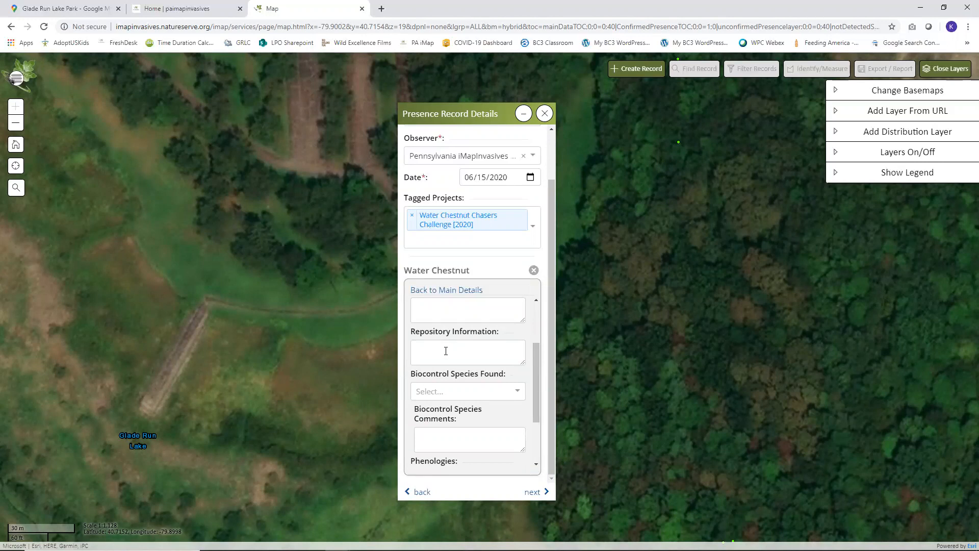
{"action": "left_click_drag", "start_coordinate": [535, 363], "coordinate": [536, 407]}
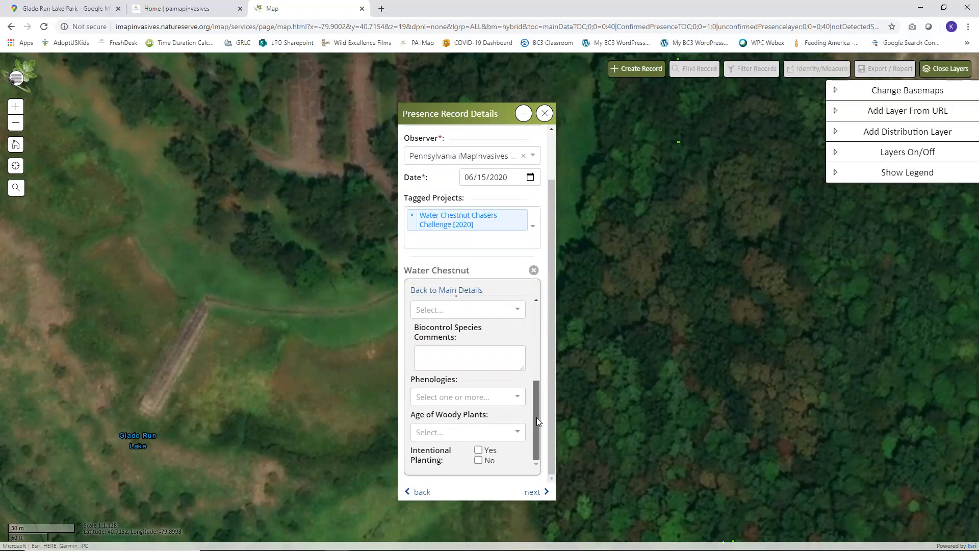
{"action": "left_click_drag", "start_coordinate": [537, 418], "coordinate": [543, 340]}
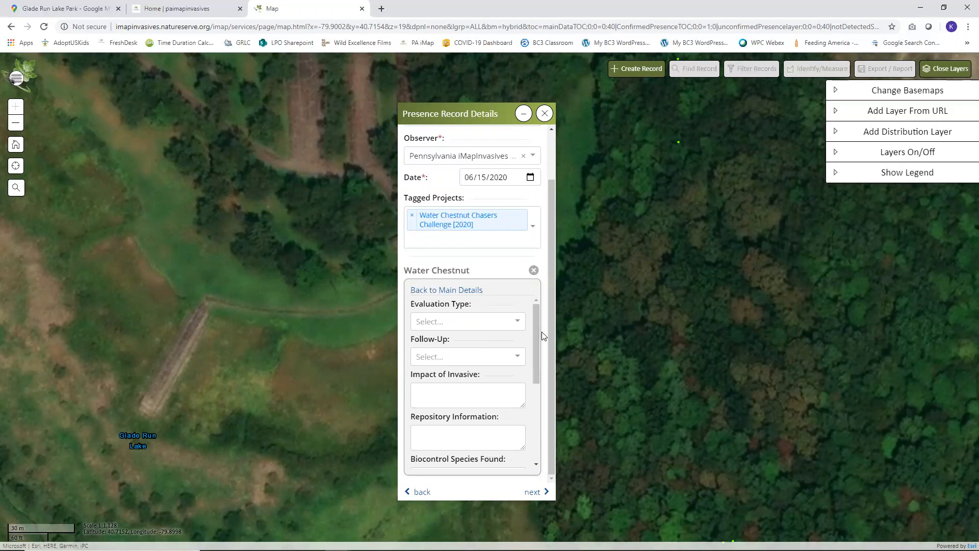
Step: Review the Water Chestnut record summary and complete it to save the record
{"action": "left_click", "coordinate": [533, 493]}
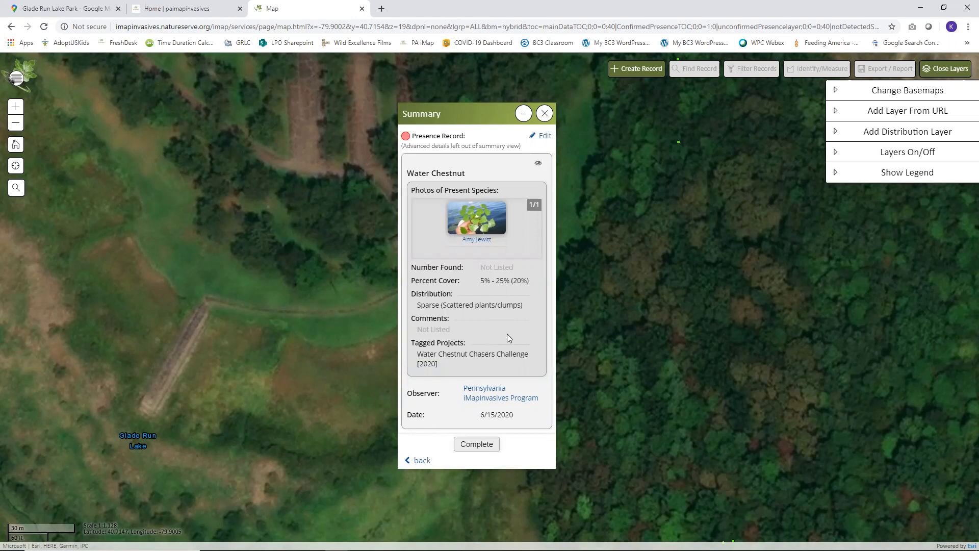
{"action": "left_click", "coordinate": [490, 445]}
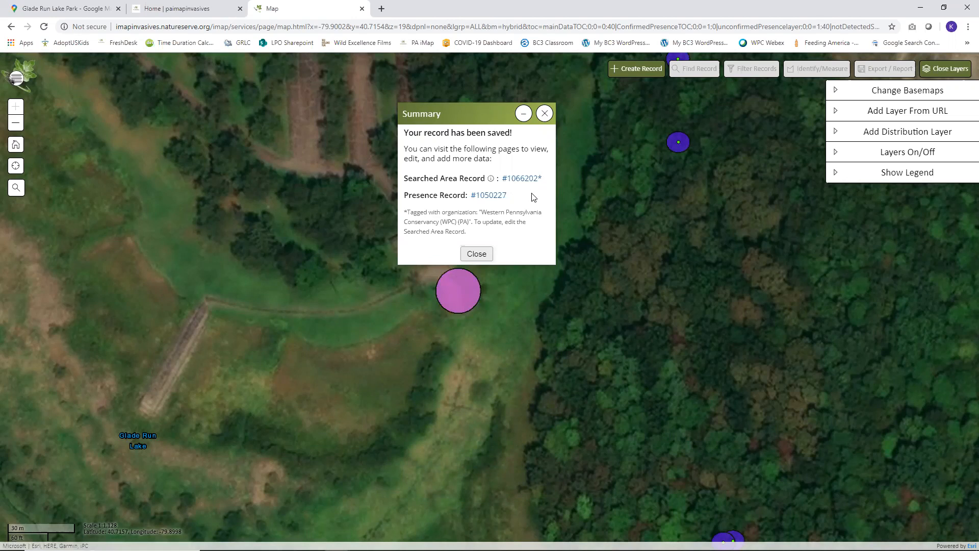
{"action": "mouse_move", "coordinate": [492, 181]}
{"action": "left_click", "coordinate": [535, 180]}
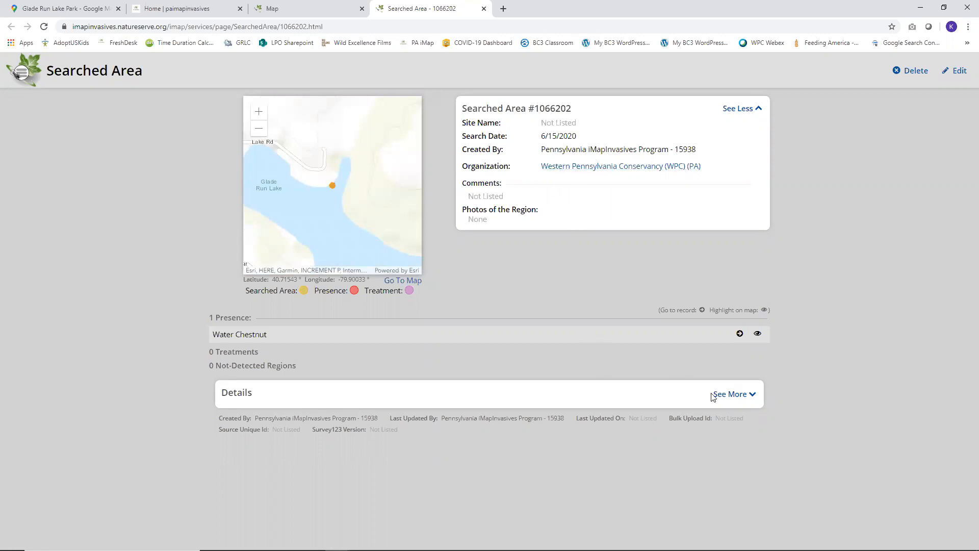
{"action": "left_click", "coordinate": [729, 396]}
{"action": "scroll", "coordinate": [494, 352], "scroll_direction": "down", "scroll_amount": 5}
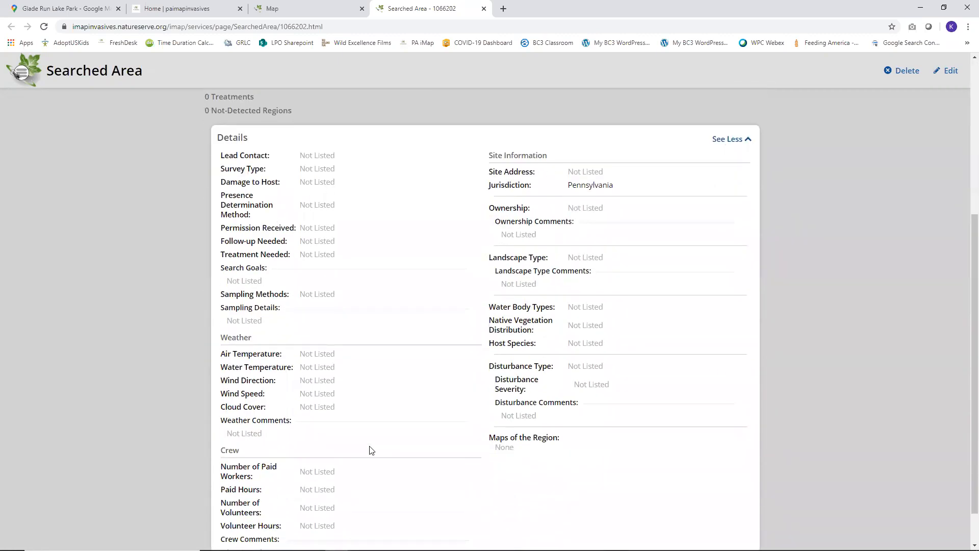
{"action": "scroll", "coordinate": [451, 346], "scroll_direction": "down", "scroll_amount": 1}
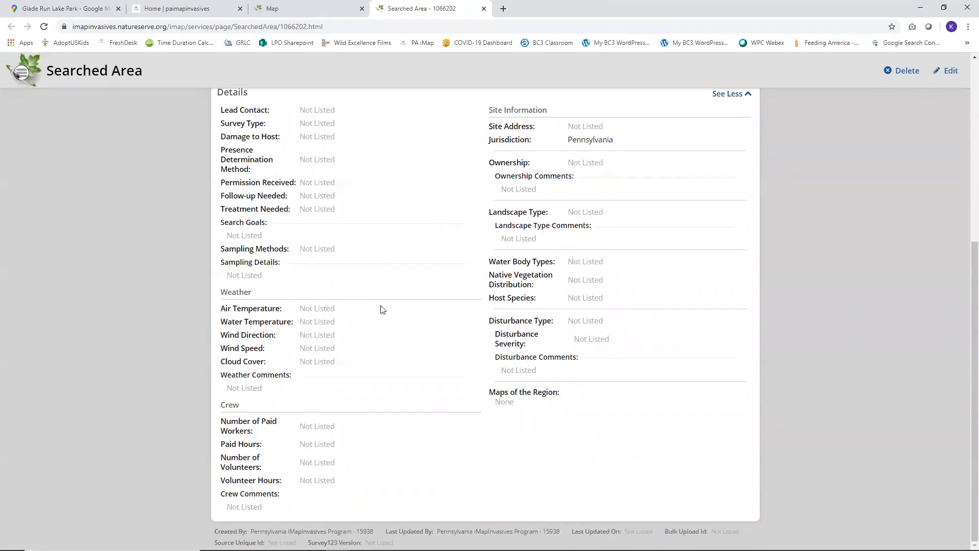
{"action": "left_click", "coordinate": [357, 9]}
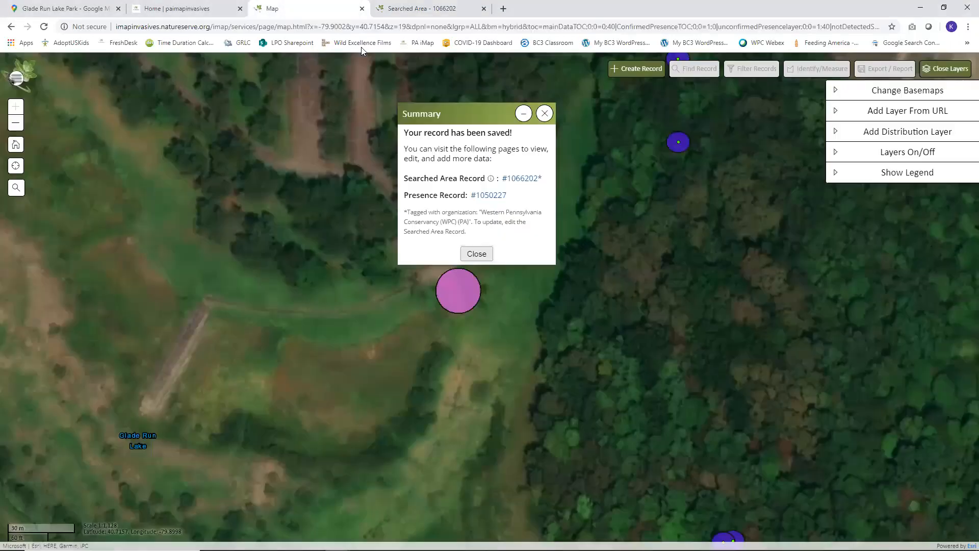
Step: Open Presence Record #1050227 and scroll through its photo, cover and distribution details
{"action": "left_click", "coordinate": [488, 195]}
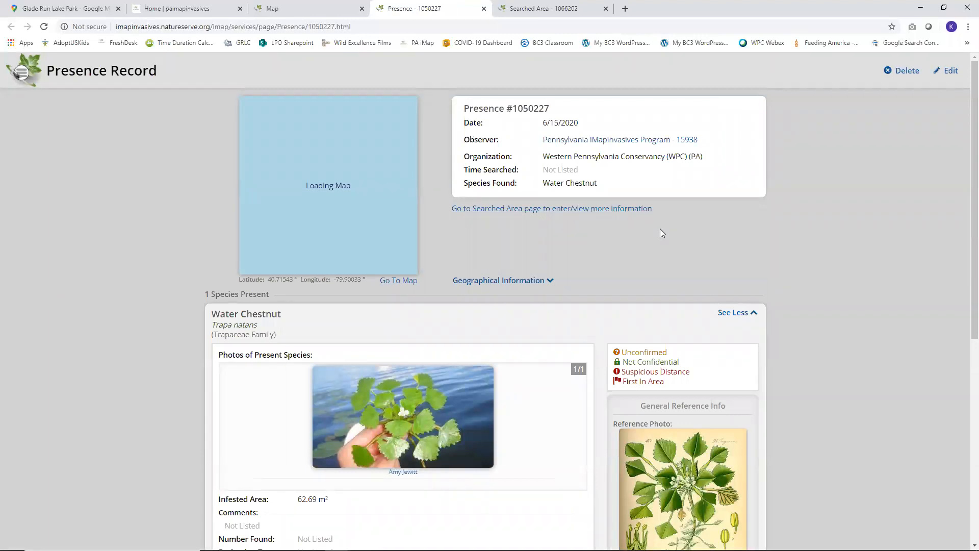
{"action": "scroll", "coordinate": [701, 249], "scroll_direction": "down", "scroll_amount": 1}
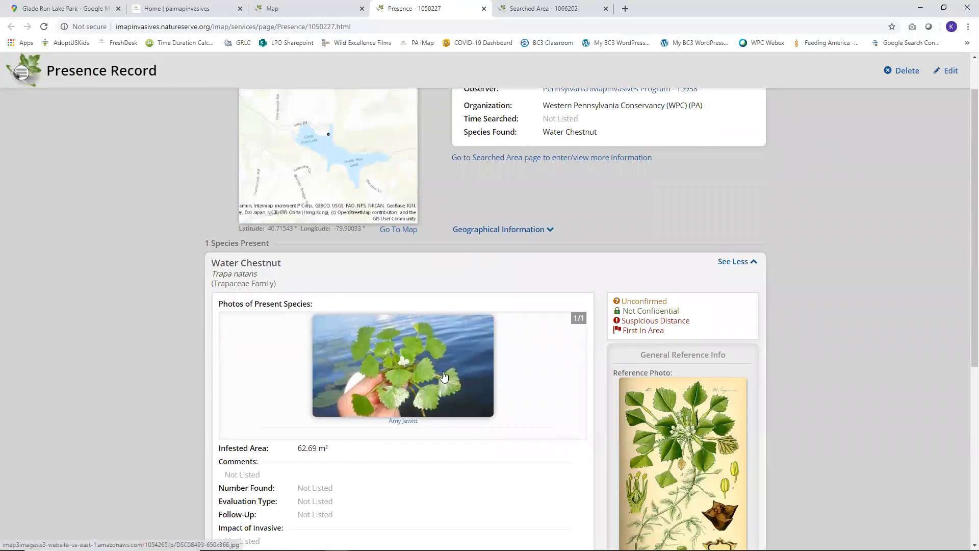
{"action": "scroll", "coordinate": [500, 364], "scroll_direction": "down", "scroll_amount": 6}
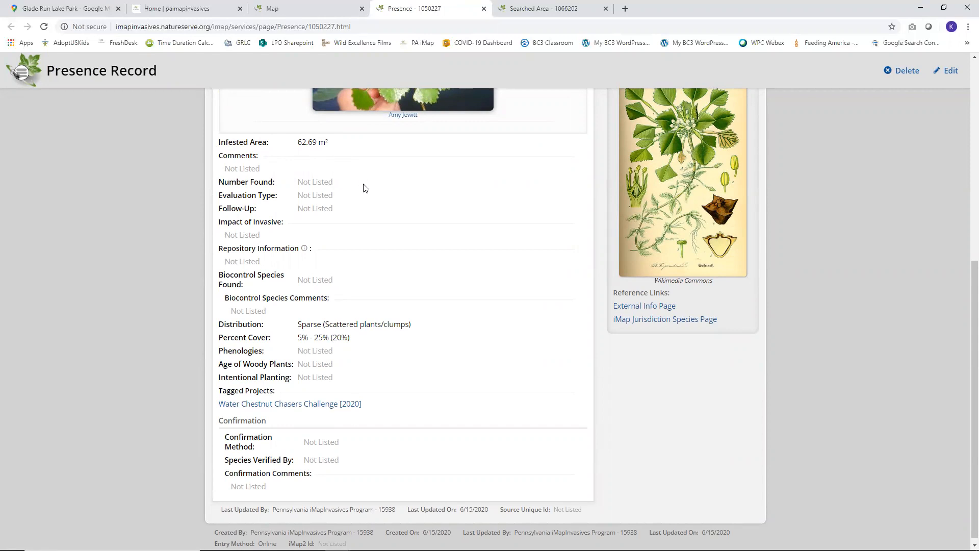
{"action": "scroll", "coordinate": [372, 223], "scroll_direction": "down", "scroll_amount": 1}
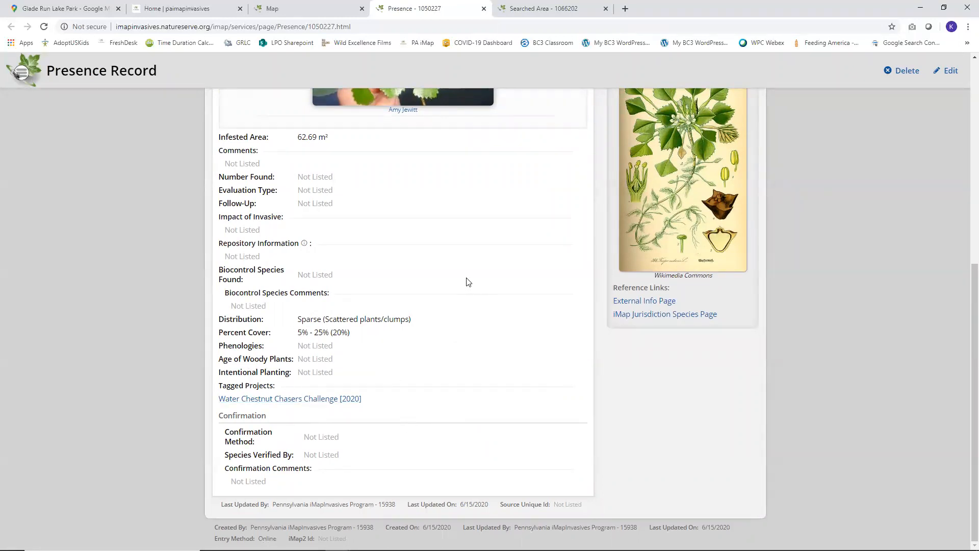
{"action": "left_click", "coordinate": [950, 71]}
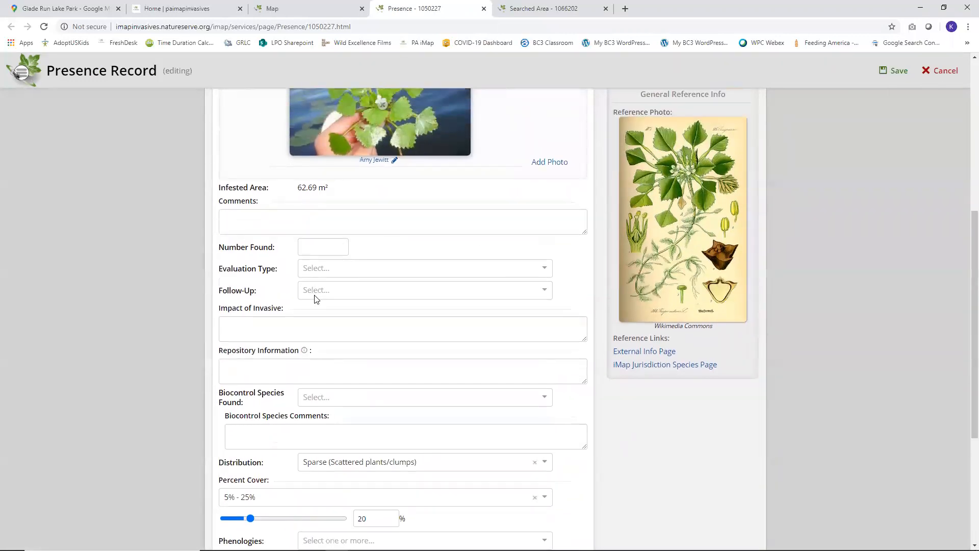
{"action": "scroll", "coordinate": [314, 298], "scroll_direction": "down", "scroll_amount": 3}
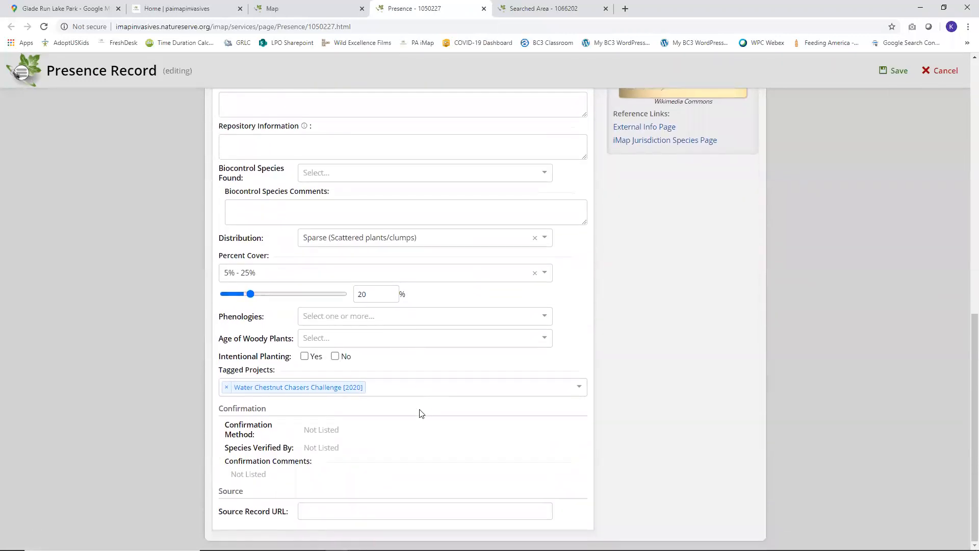
{"action": "scroll", "coordinate": [443, 380], "scroll_direction": "up", "scroll_amount": 1}
{"action": "scroll", "coordinate": [443, 380], "scroll_direction": "up", "scroll_amount": 2}
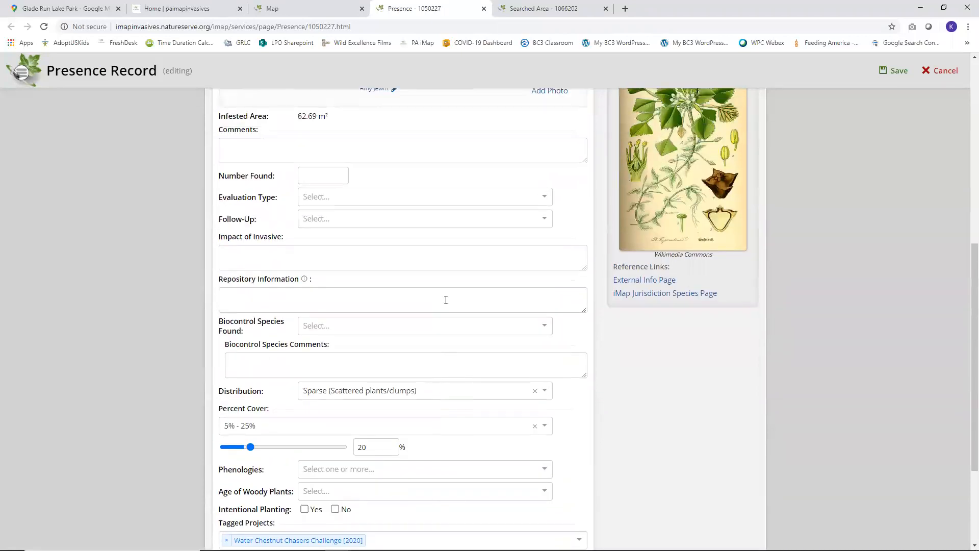
{"action": "scroll", "coordinate": [459, 284], "scroll_direction": "up", "scroll_amount": 4}
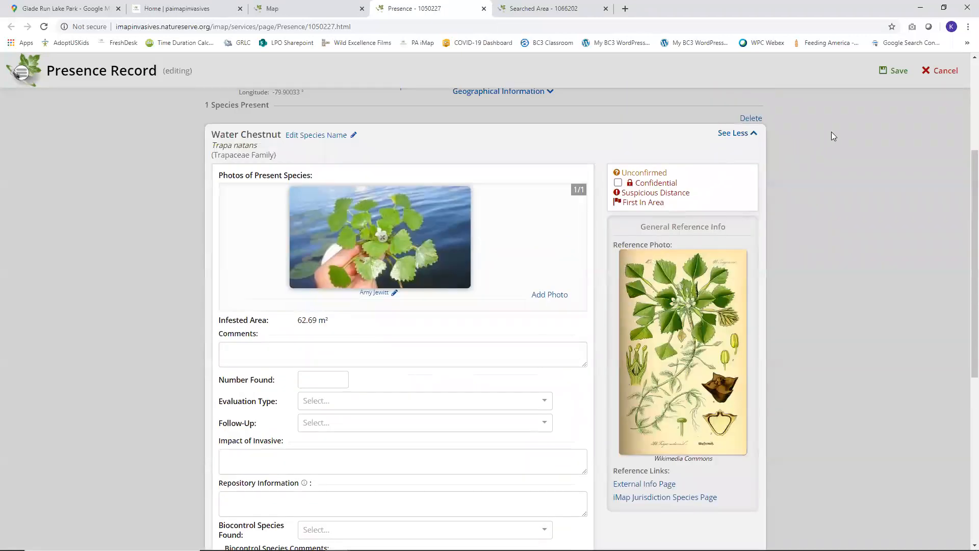
{"action": "scroll", "coordinate": [842, 141], "scroll_direction": "up", "scroll_amount": 3}
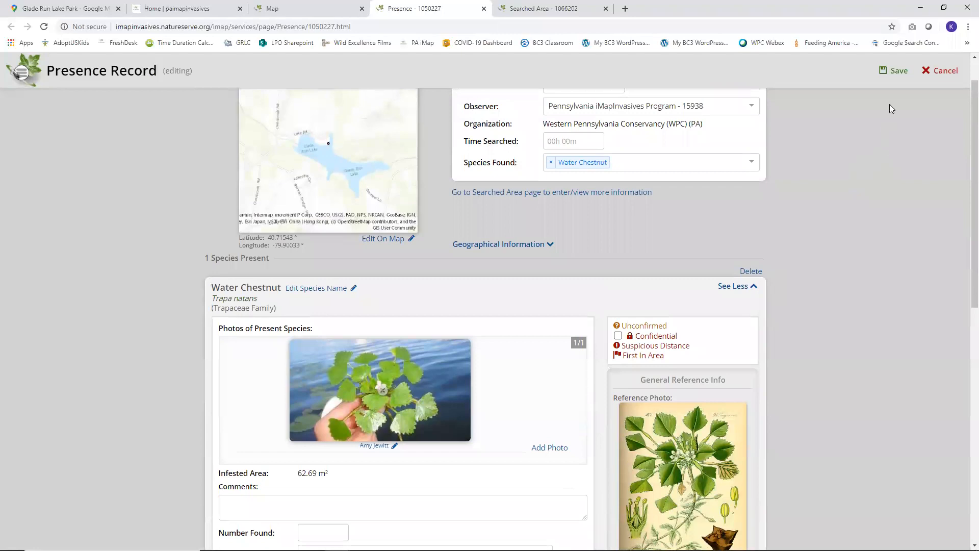
{"action": "left_click", "coordinate": [896, 70]}
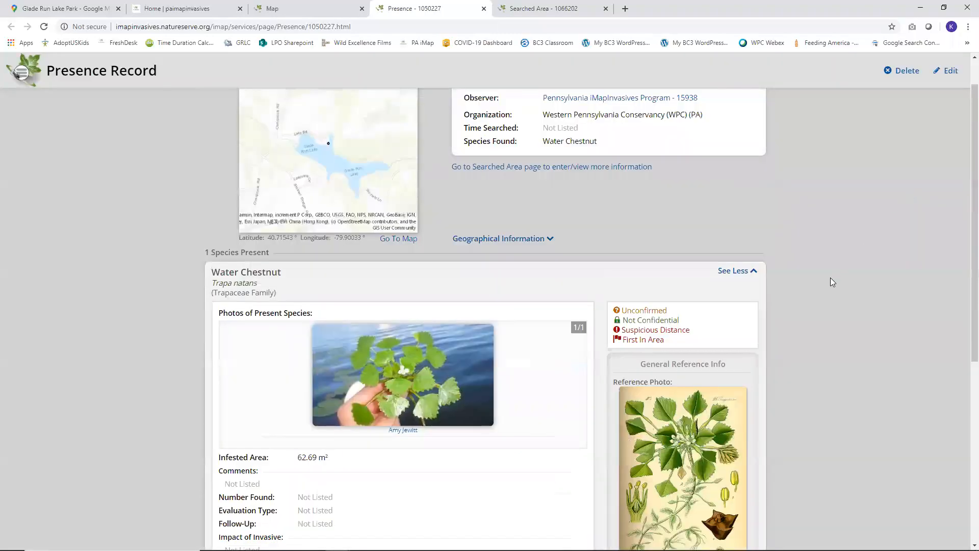
{"action": "scroll", "coordinate": [830, 281], "scroll_direction": "up", "scroll_amount": 1}
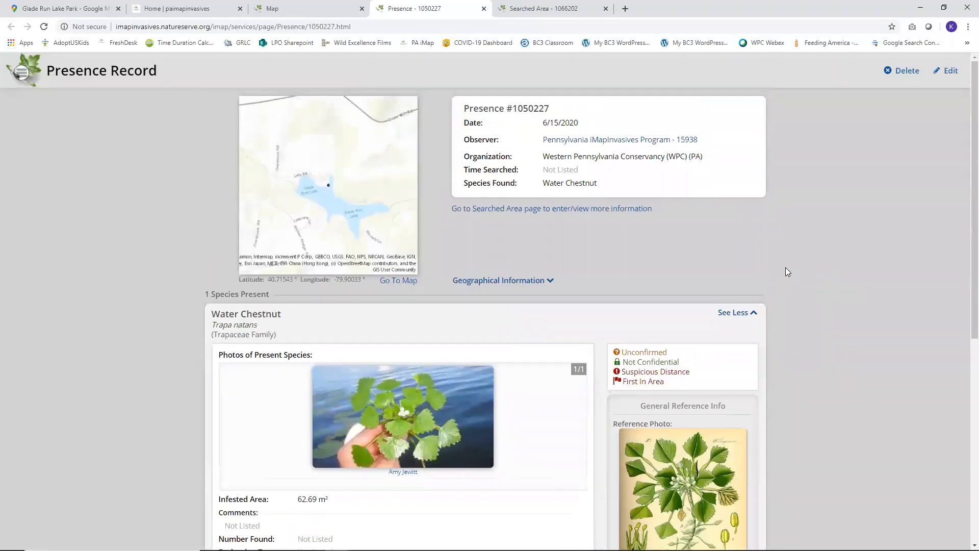